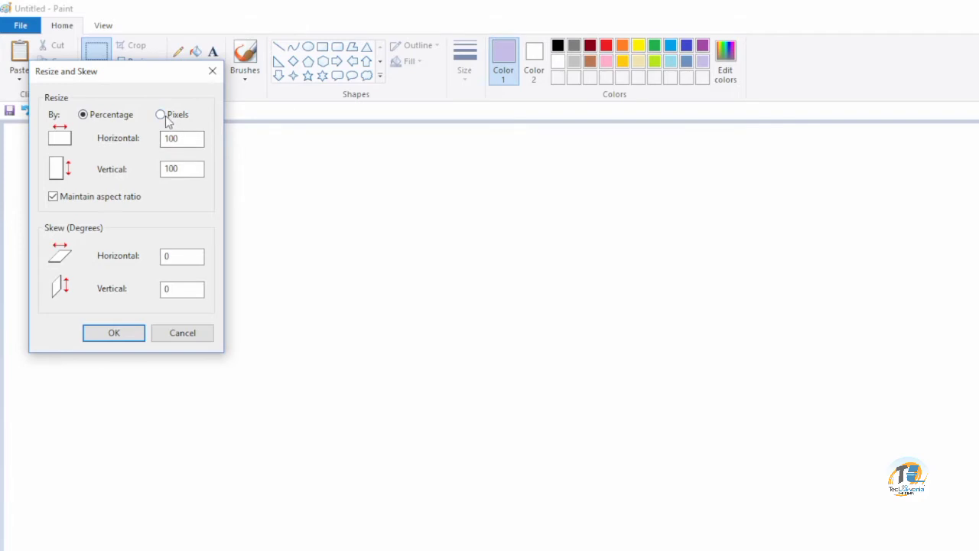
# - Resize the canvas to 1280 × 720 pixels with the aspect ratio unlocked
pyautogui.click(162, 114)
pyautogui.moveTo(191, 137); pyautogui.dragTo(150, 140)
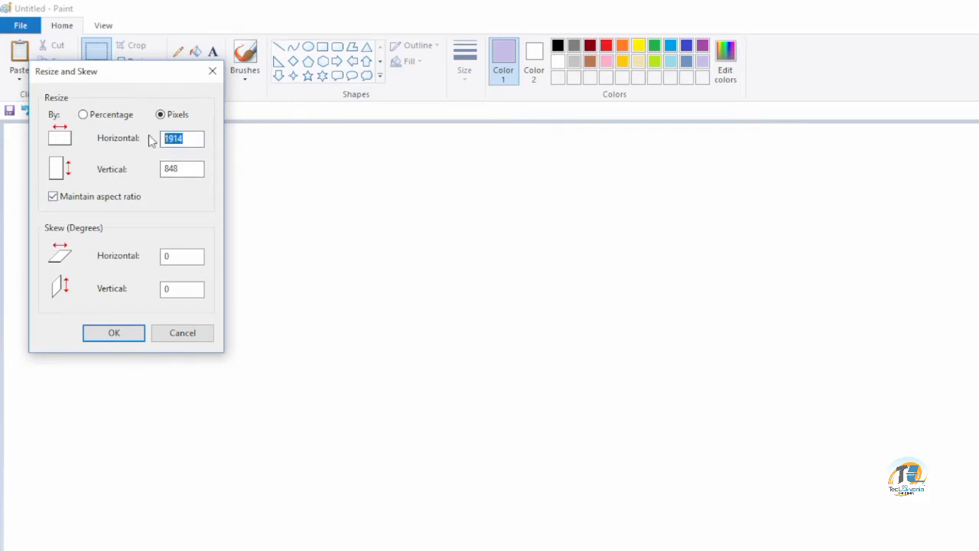
pyautogui.write('100')
pyautogui.click(52, 197)
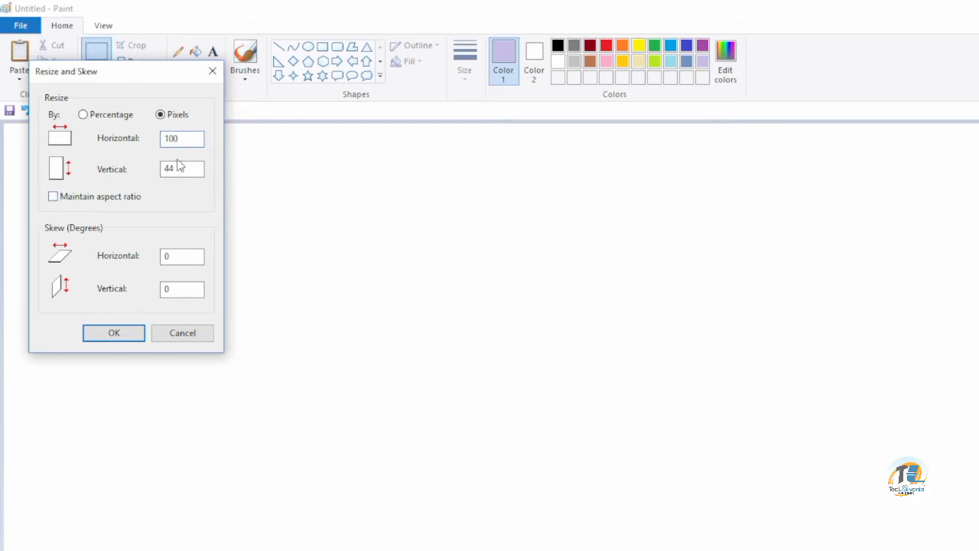
pyautogui.moveTo(192, 135); pyautogui.dragTo(165, 136)
pyautogui.write('1')
pyautogui.press('Tab')
pyautogui.write('7')
pyautogui.click(124, 332)
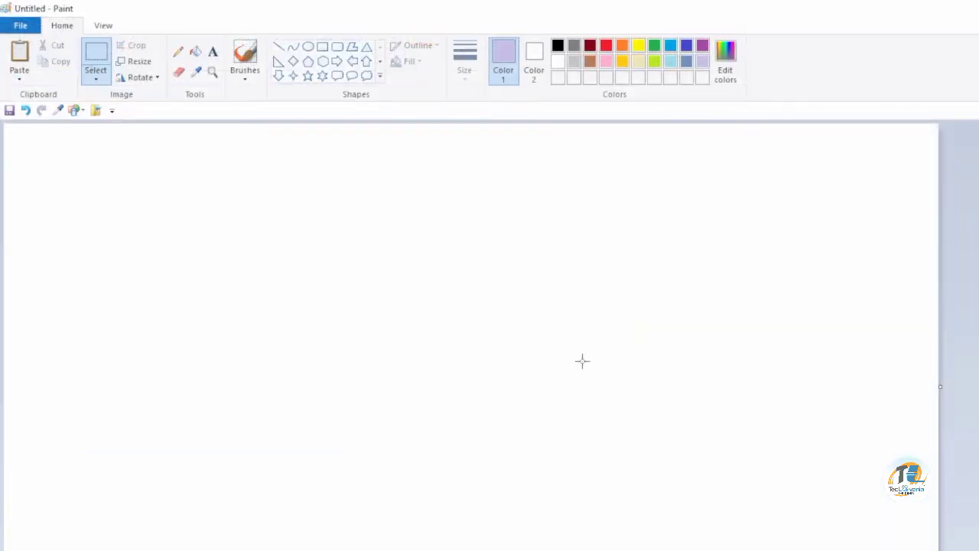
# - Fill the whole canvas with lavender and replace that fill with blue-gray
pyautogui.click(200, 54)
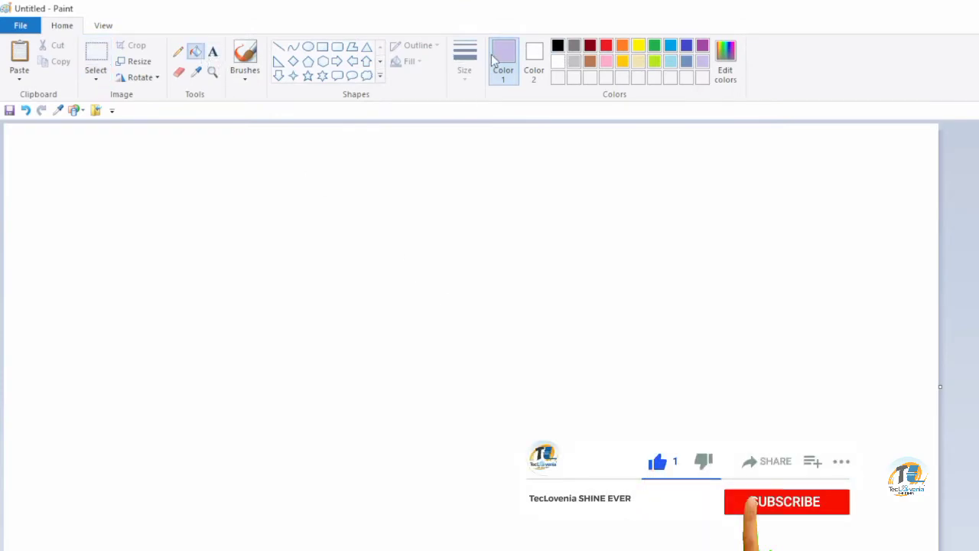
pyautogui.click(476, 208)
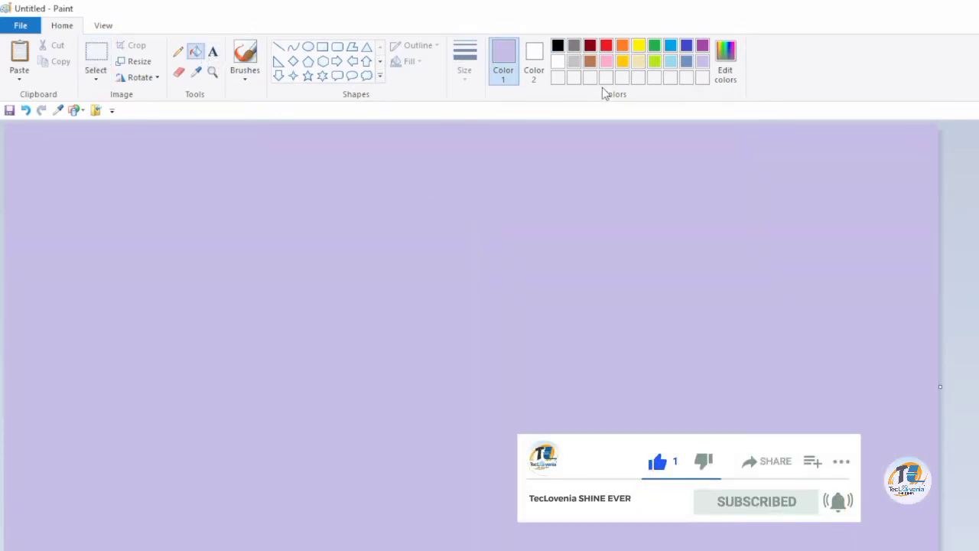
pyautogui.click(686, 62)
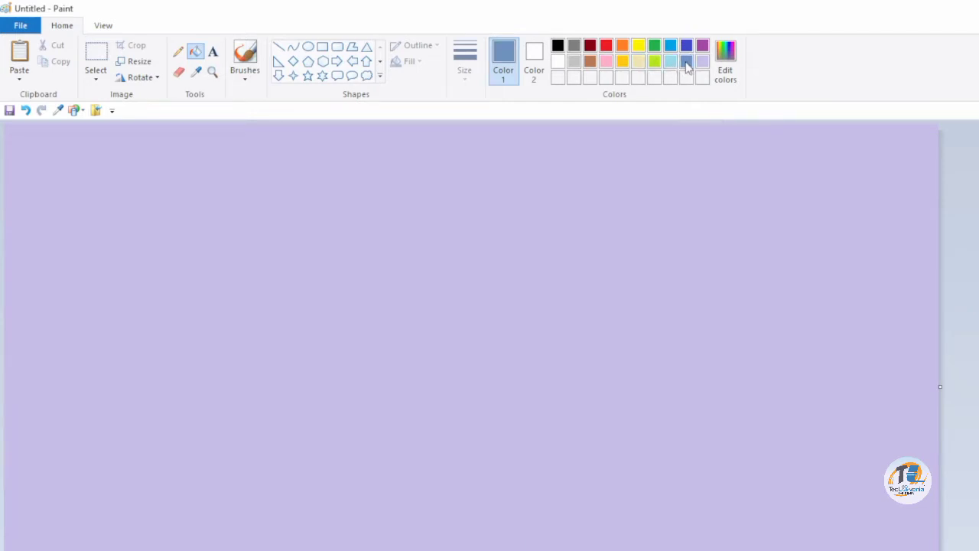
pyautogui.click(508, 195)
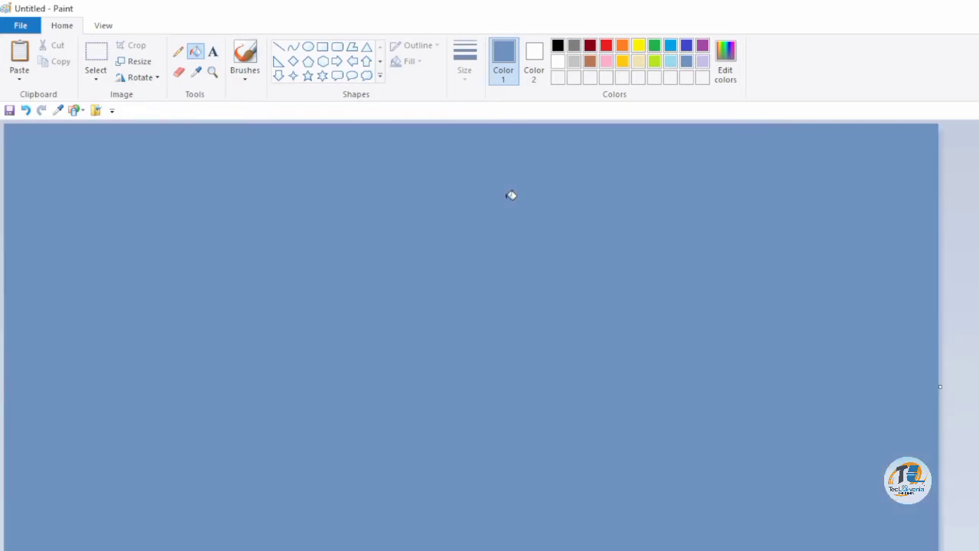
# - Add the white text "Ka YouTube Template" in the canvas's upper part and fit its text box to a single line
pyautogui.click(213, 52)
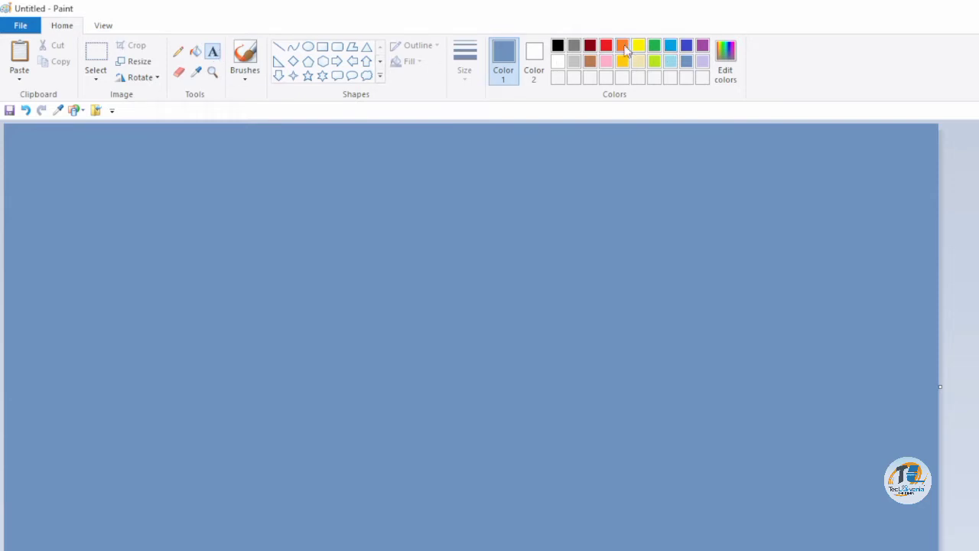
pyautogui.click(558, 61)
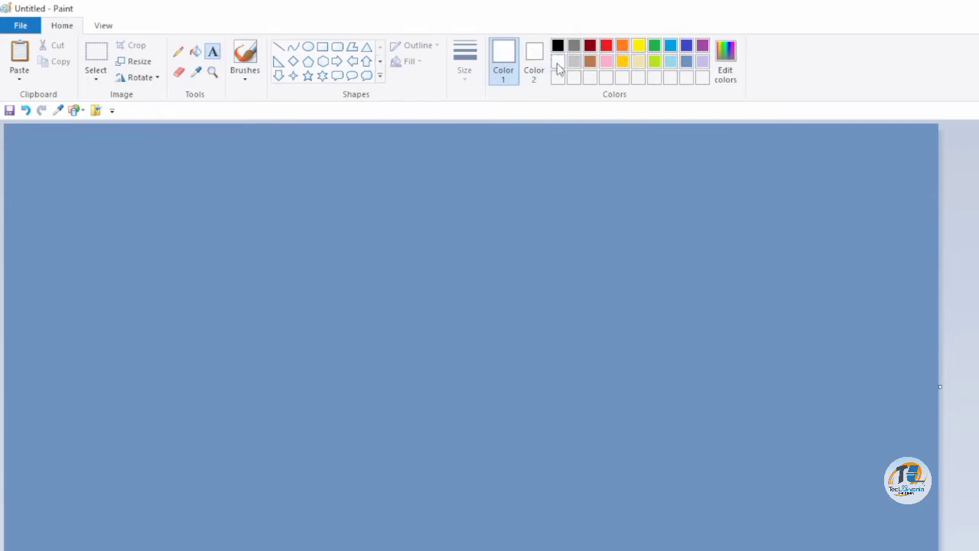
pyautogui.click(138, 199)
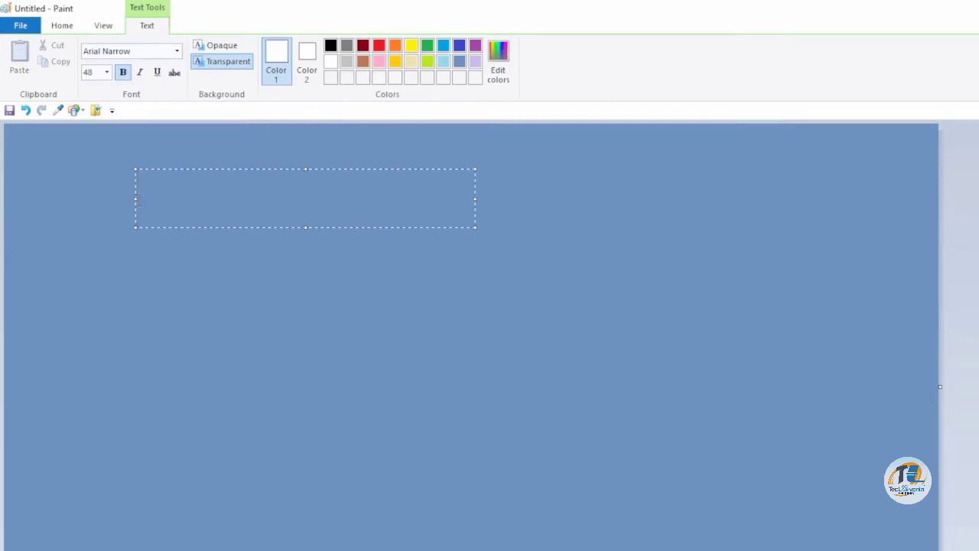
pyautogui.write('Ka You')
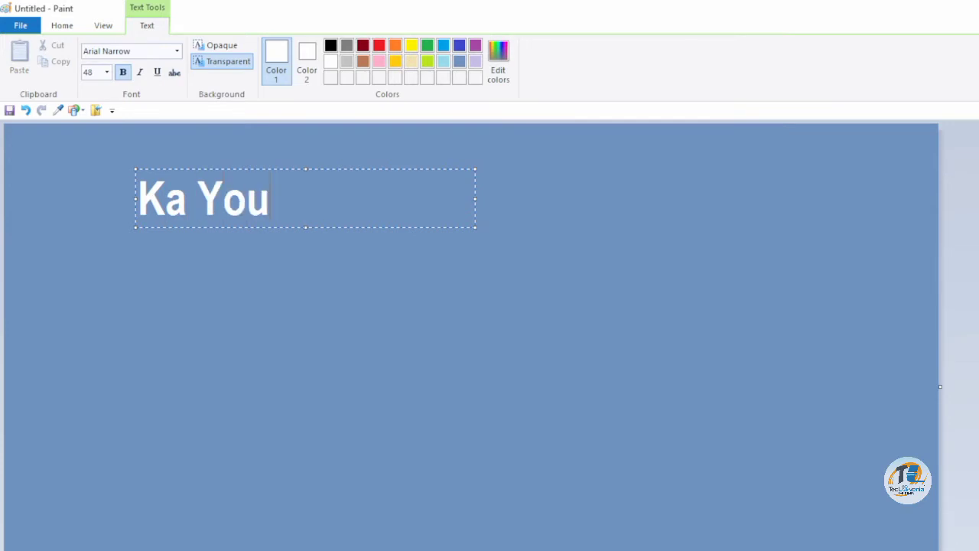
pyautogui.write('Tube T')
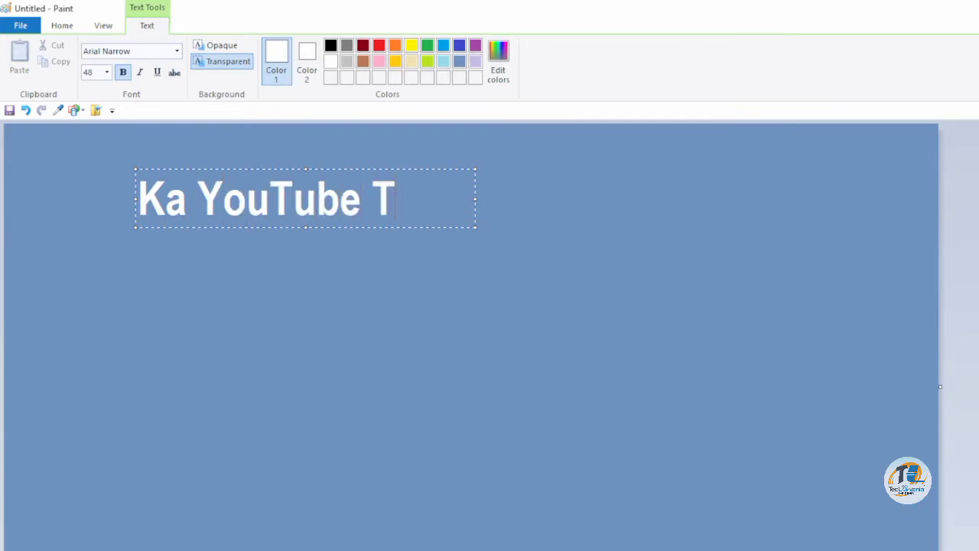
pyautogui.write('emplate')
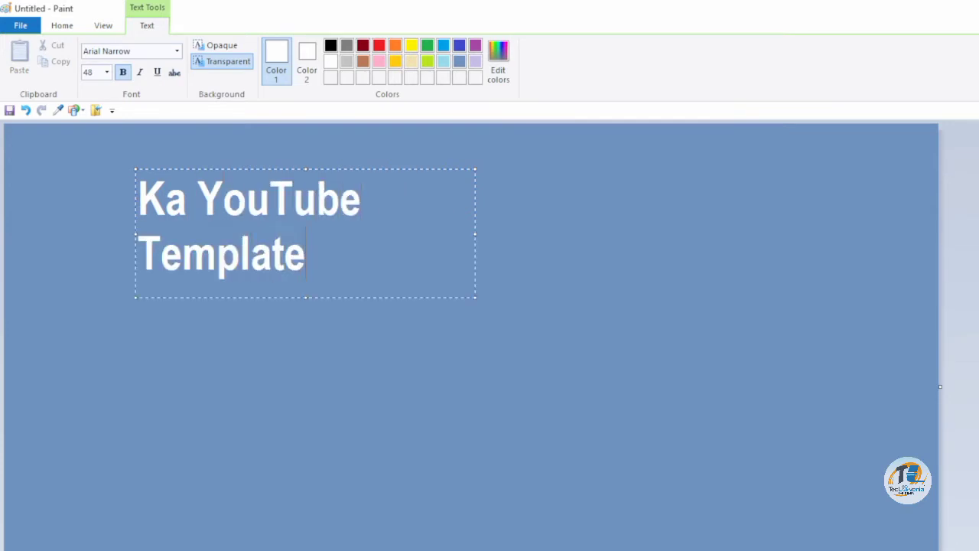
pyautogui.moveTo(474, 232); pyautogui.dragTo(543, 205)
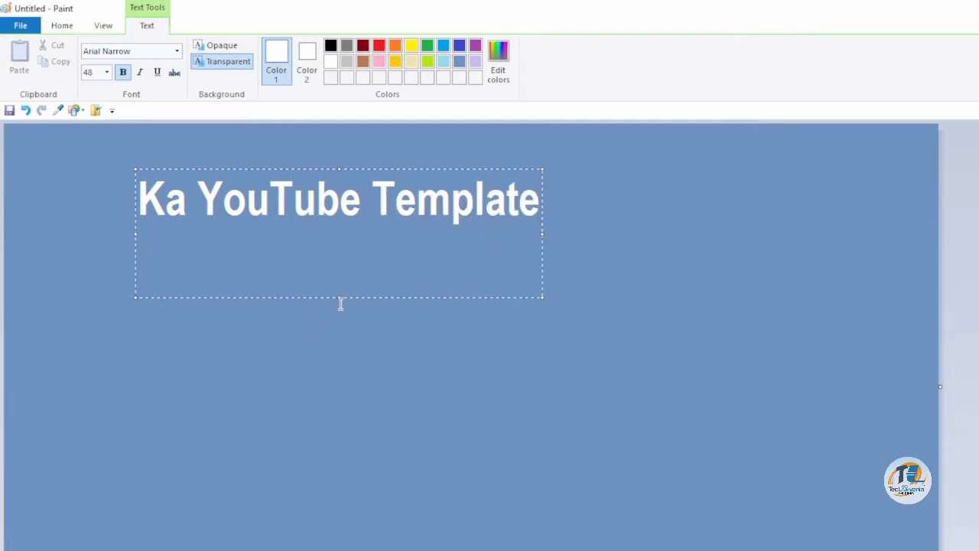
pyautogui.moveTo(338, 296); pyautogui.dragTo(337, 227)
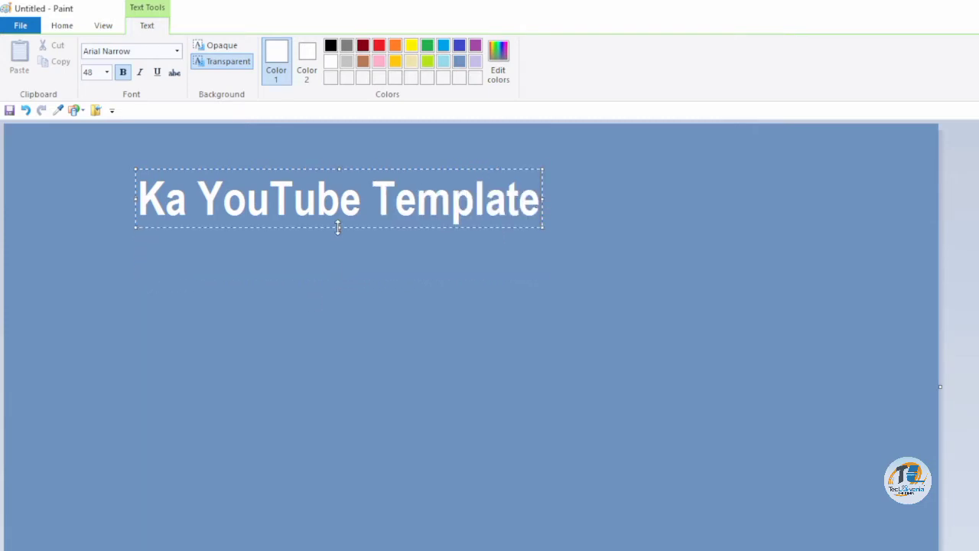
# - Colour the title text indigo, with "You" in black and "Tube" in red
pyautogui.click(363, 189)
pyautogui.hotkey('ctrl', 'a')
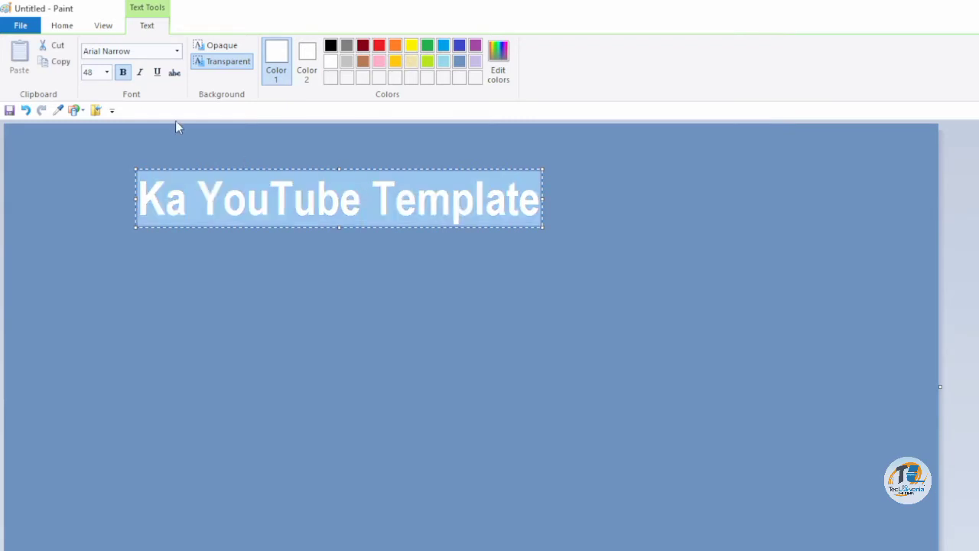
pyautogui.click(225, 61)
pyautogui.click(346, 46)
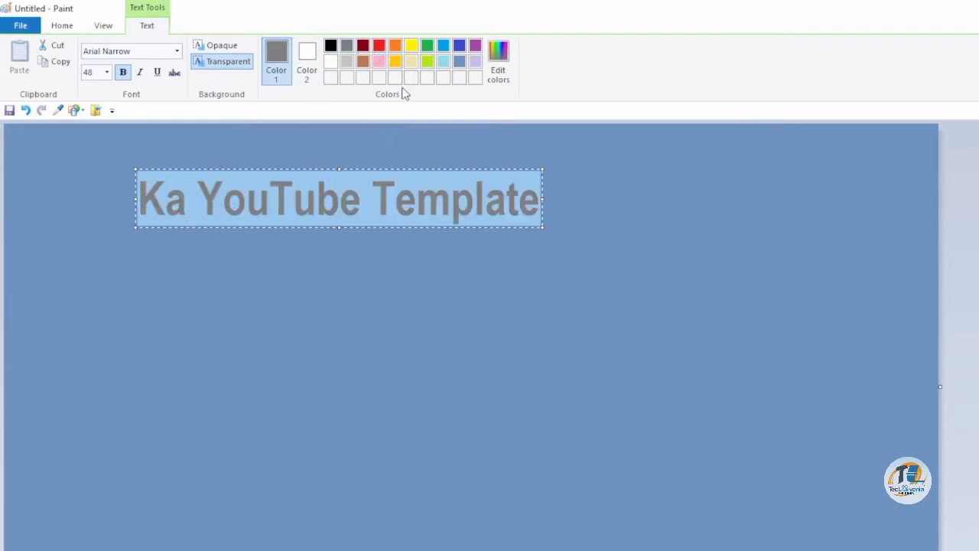
pyautogui.click(458, 45)
pyautogui.click(201, 199)
pyautogui.moveTo(200, 198); pyautogui.dragTo(361, 195)
pyautogui.click(331, 46)
pyautogui.click(379, 46)
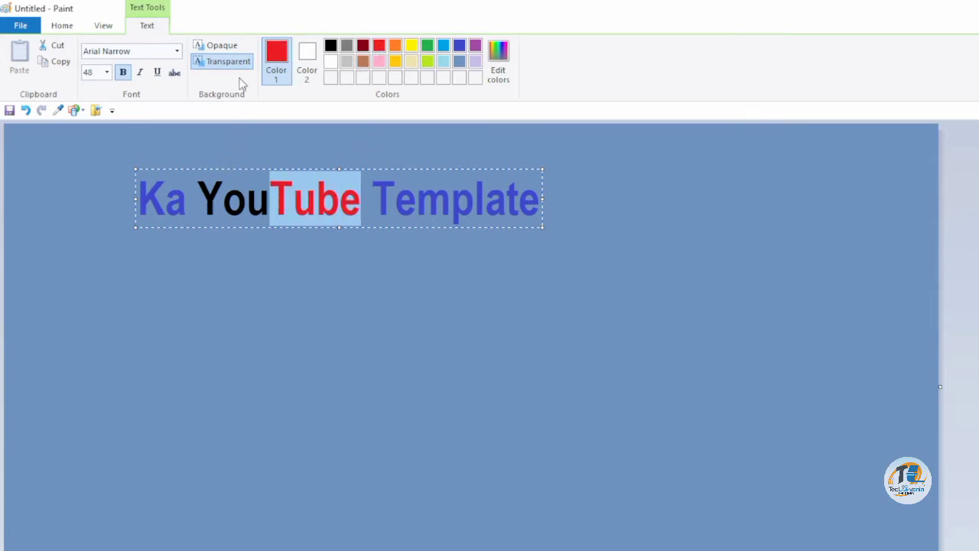
# - Give the title text an opaque white background and move its box toward the canvas's left edge
pyautogui.click(230, 47)
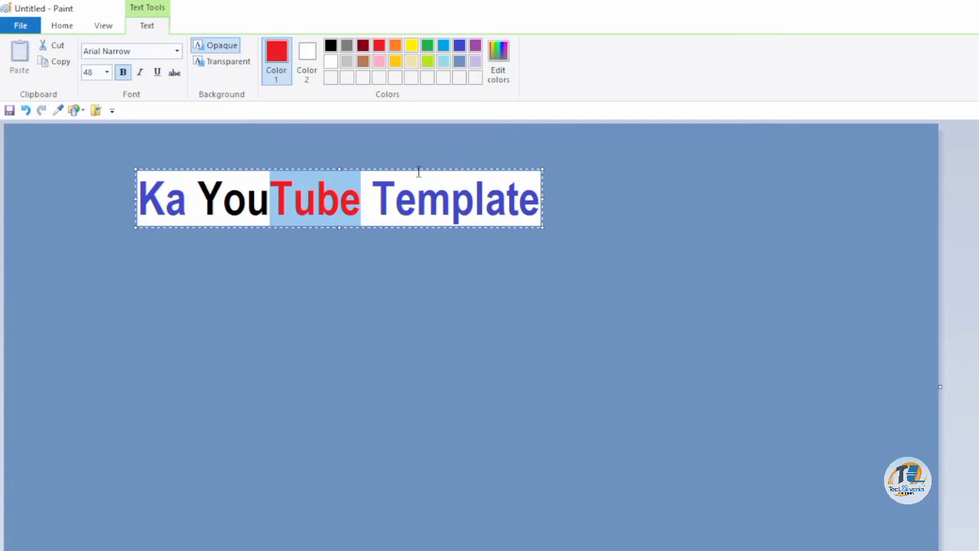
pyautogui.moveTo(415, 166); pyautogui.dragTo(317, 166)
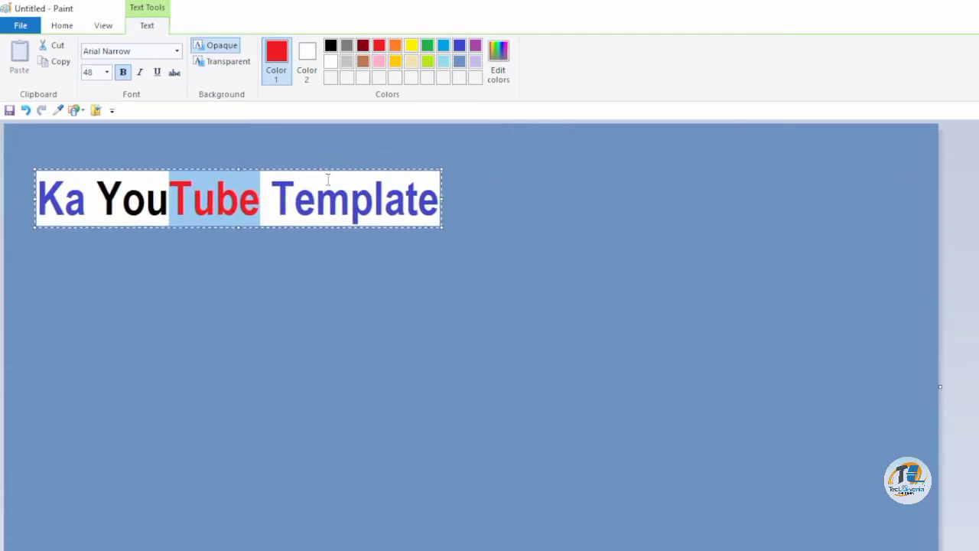
# - Set the whole title to Arial Black and enlarge its text box so the text fits on one line, then commit it
pyautogui.click(336, 203)
pyautogui.hotkey('ctrl', 'a')
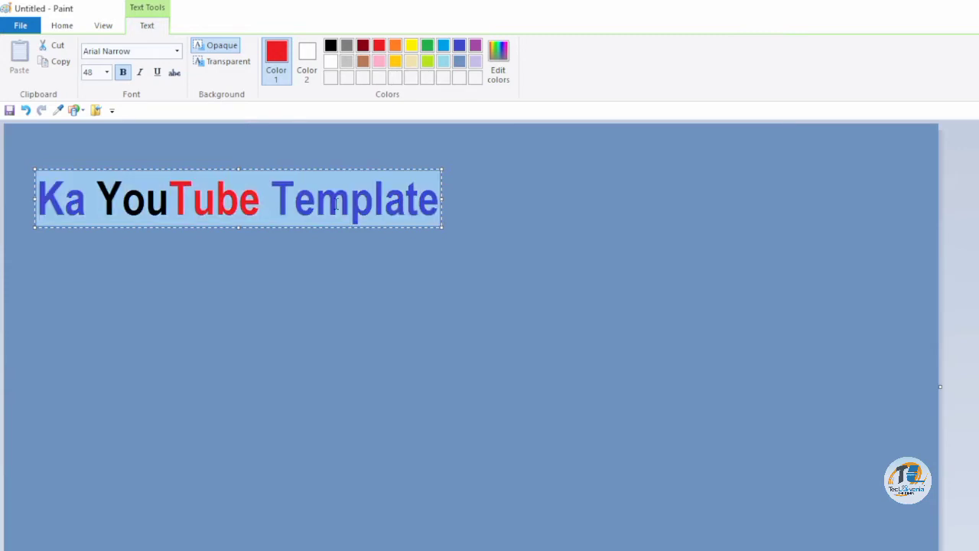
pyautogui.click(178, 52)
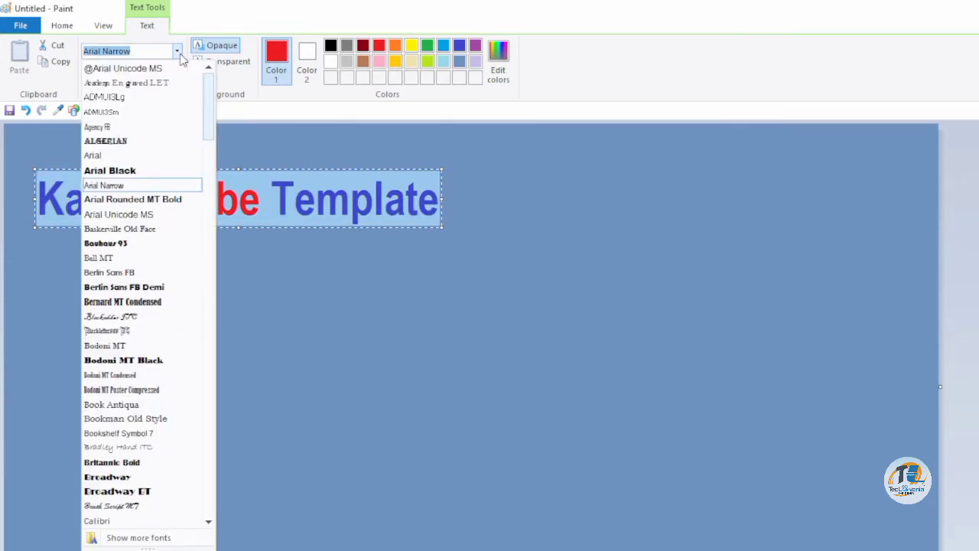
pyautogui.click(139, 173)
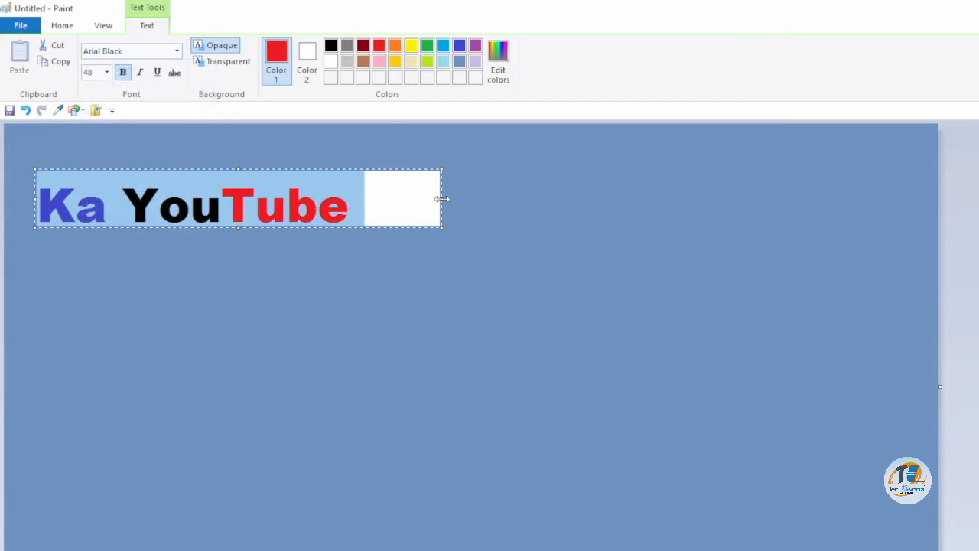
pyautogui.moveTo(442, 199); pyautogui.dragTo(620, 205)
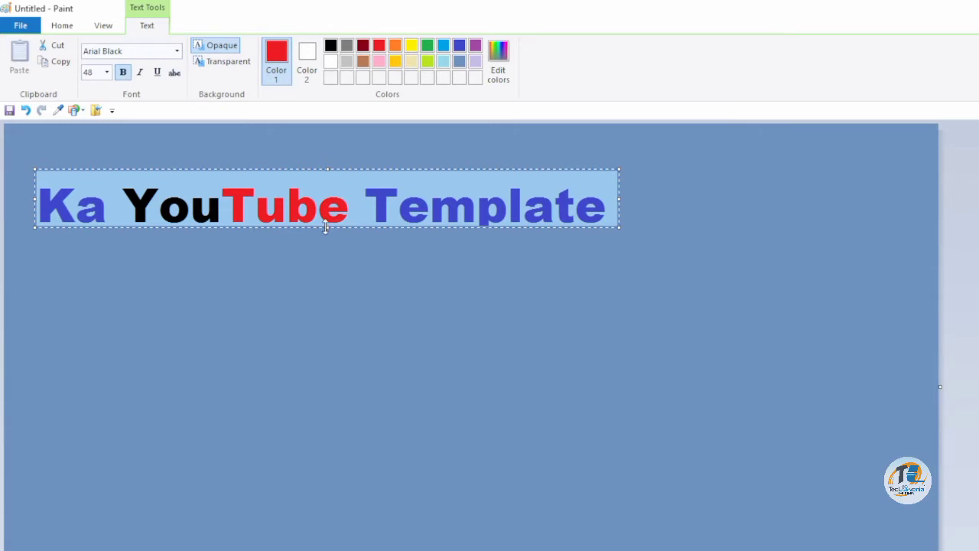
pyautogui.moveTo(326, 227); pyautogui.dragTo(325, 242)
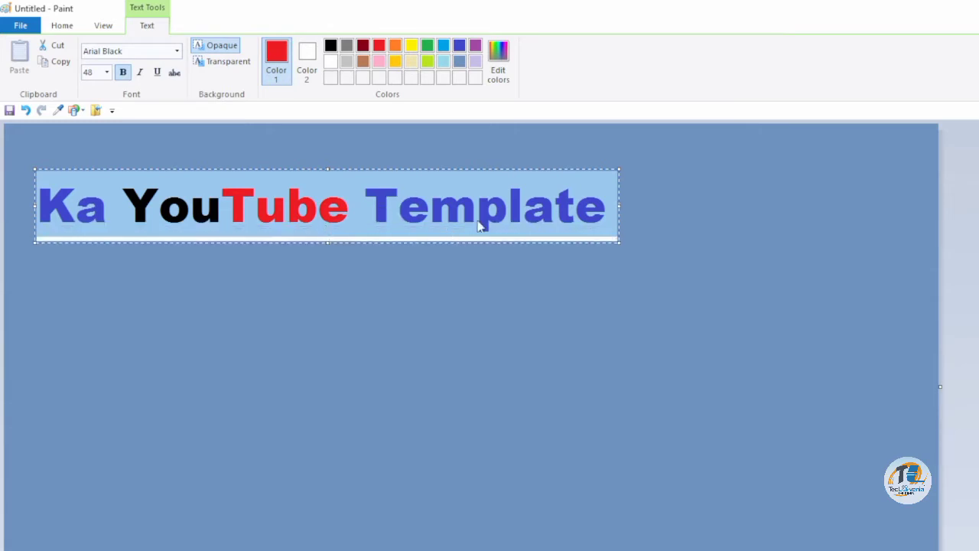
pyautogui.click(650, 200)
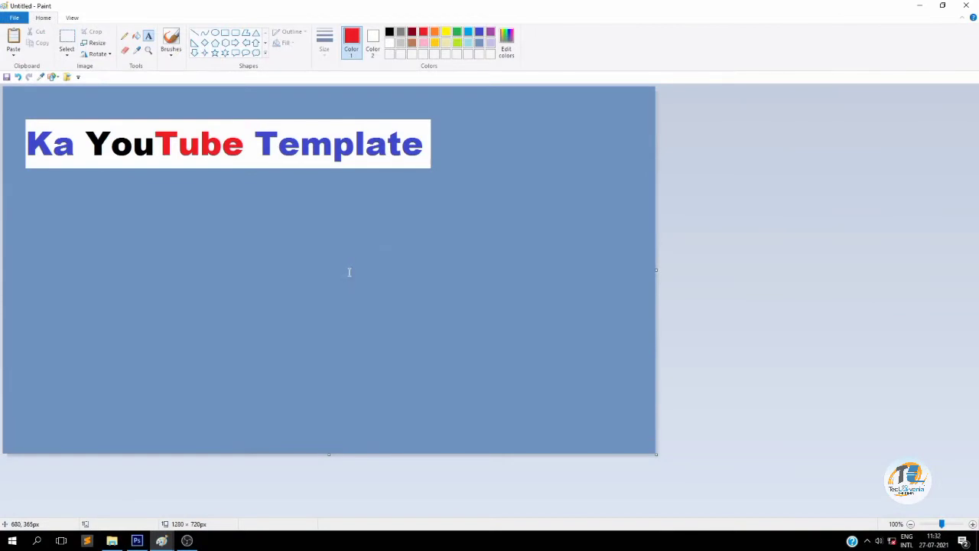
# - Switch to the Screenshot (4) Paint window and copy a rectangular area of about 632 × 395 px from the desk photo
pyautogui.moveTo(161, 541)
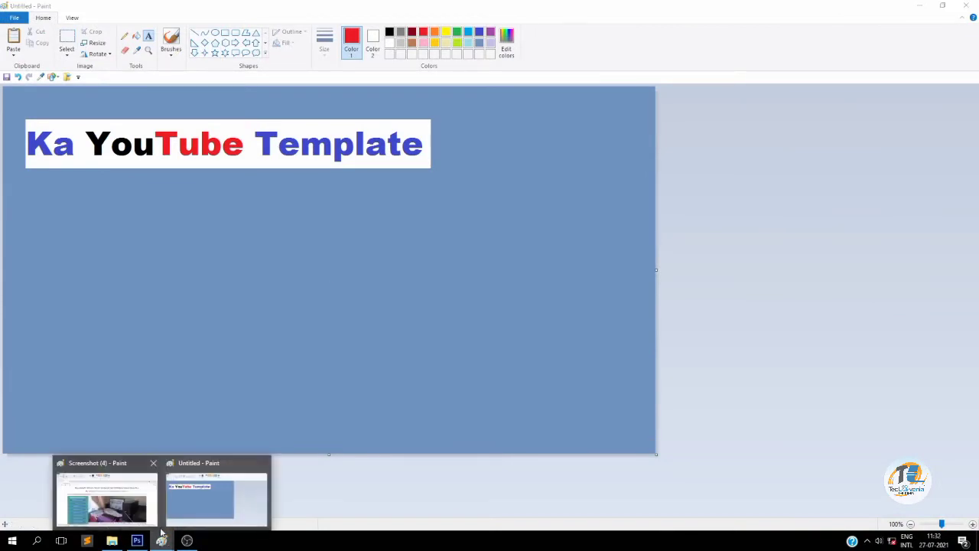
pyautogui.click(104, 493)
pyautogui.click(69, 55)
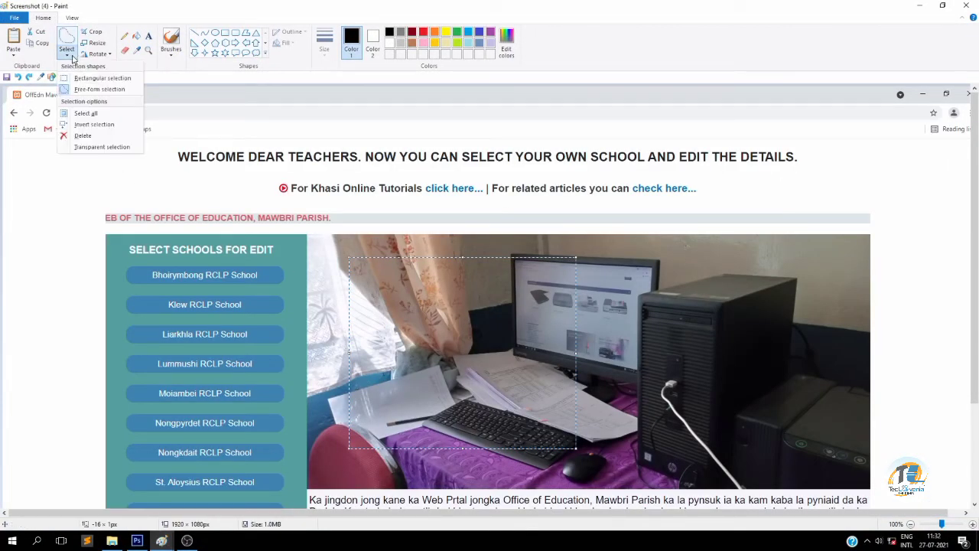
pyautogui.click(79, 78)
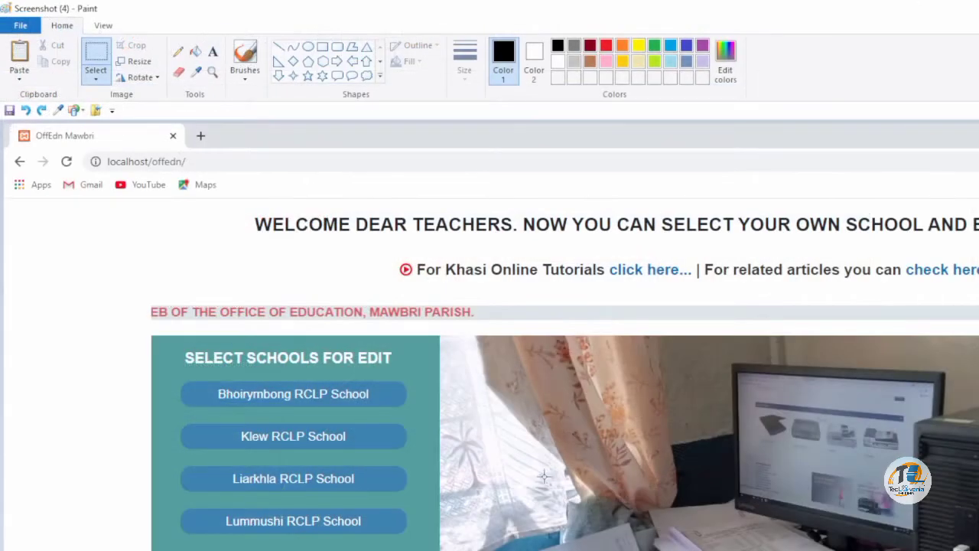
pyautogui.click(104, 75)
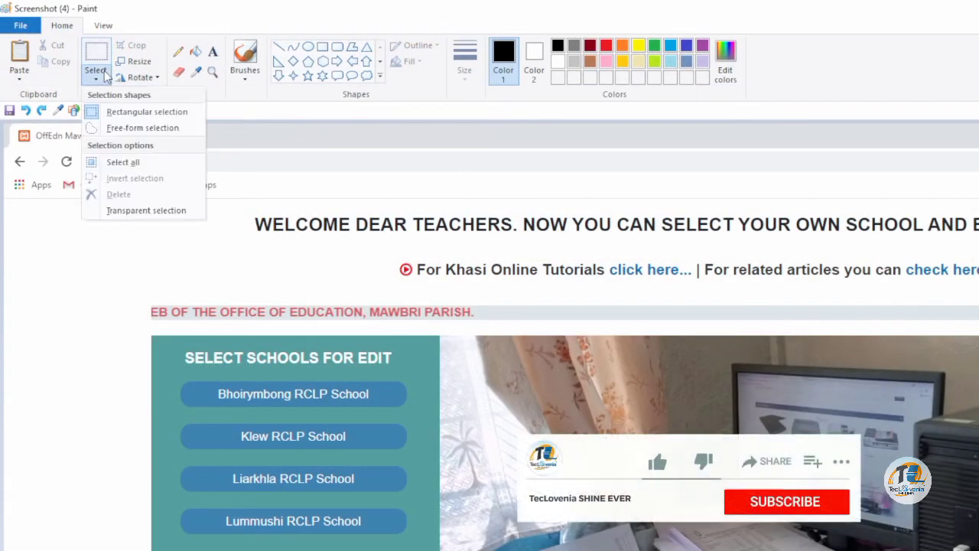
pyautogui.click(123, 113)
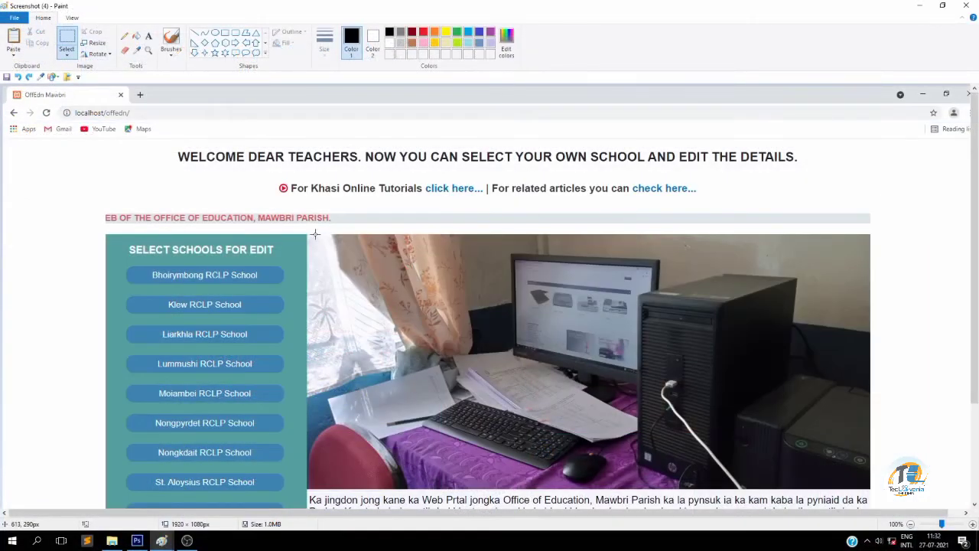
pyautogui.moveTo(314, 233)
pyautogui.mouseDown()
pyautogui.moveTo(367, 318)
pyautogui.moveTo(574, 390)
pyautogui.moveTo(636, 435)
pyautogui.mouseUp()
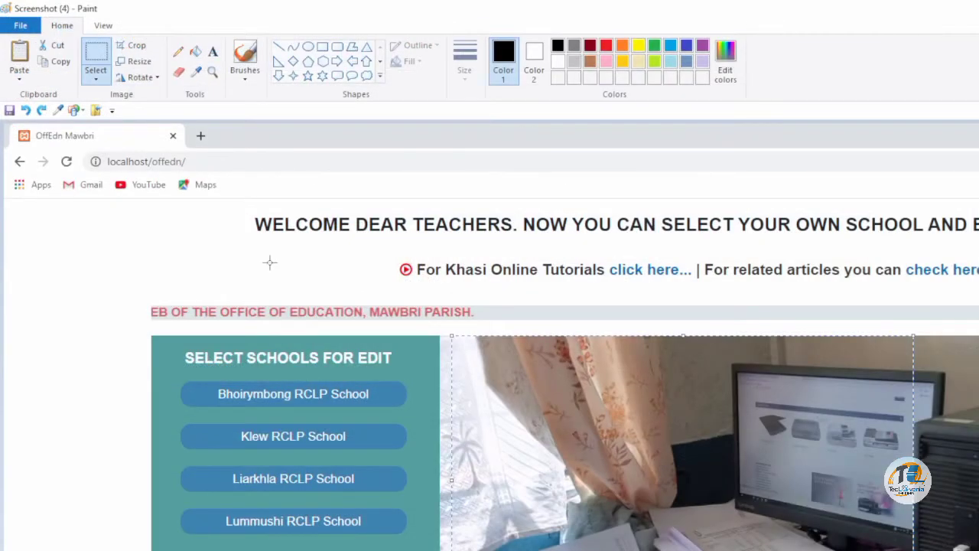
pyautogui.click(52, 66)
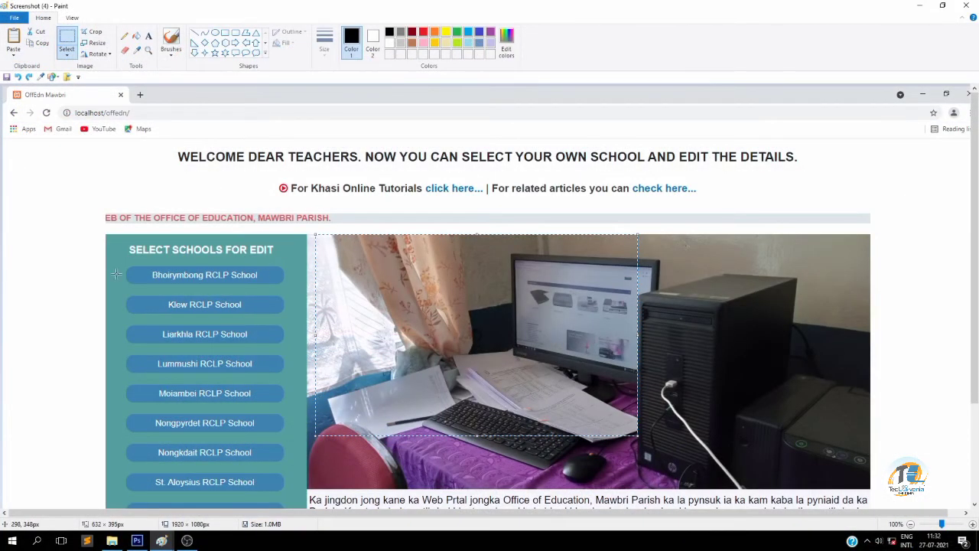
# - Switch to the Untitled Paint window and paste the copied desk photo into the template
pyautogui.moveTo(164, 538)
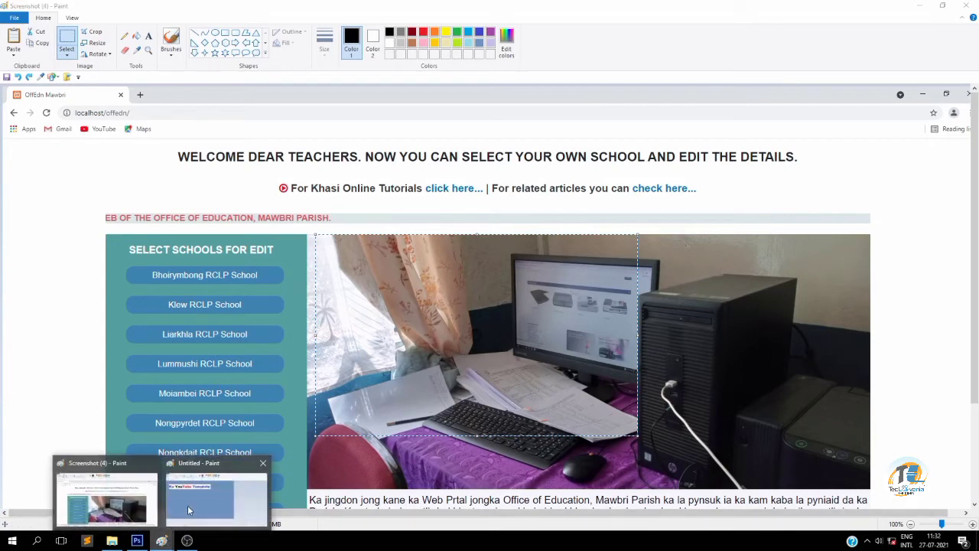
pyautogui.click(189, 510)
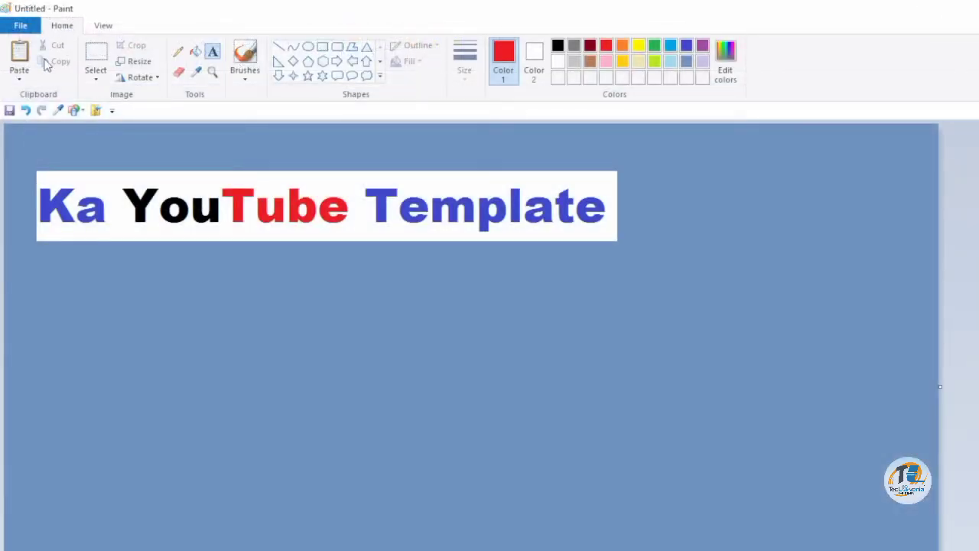
pyautogui.click(20, 79)
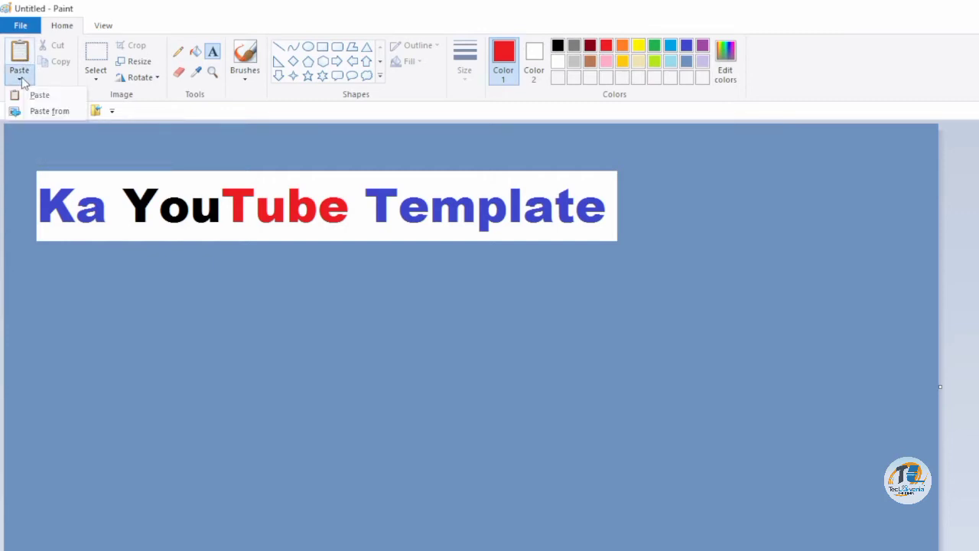
pyautogui.click(40, 96)
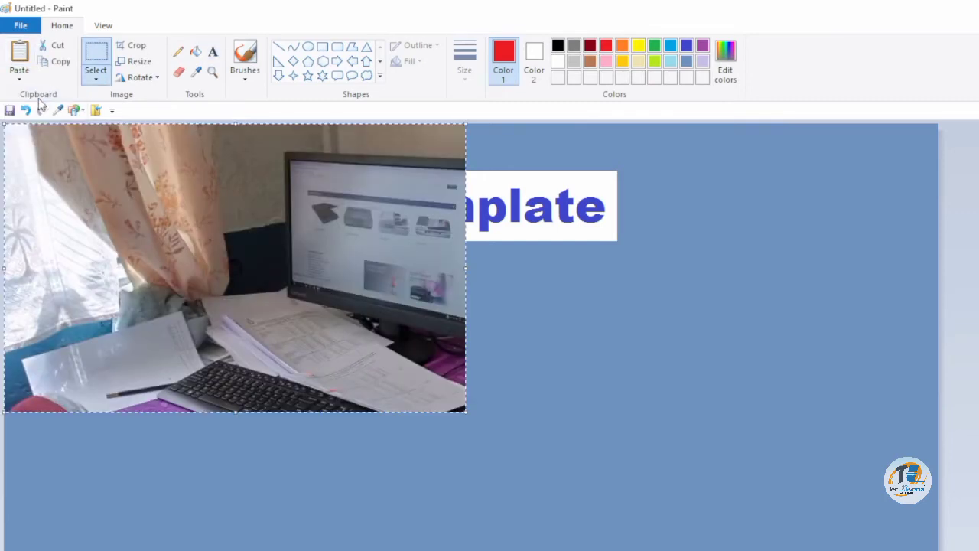
# - Move the pasted desk photo below the title and enlarge it to the title's width, then deselect it
pyautogui.moveTo(236, 177); pyautogui.dragTo(212, 330)
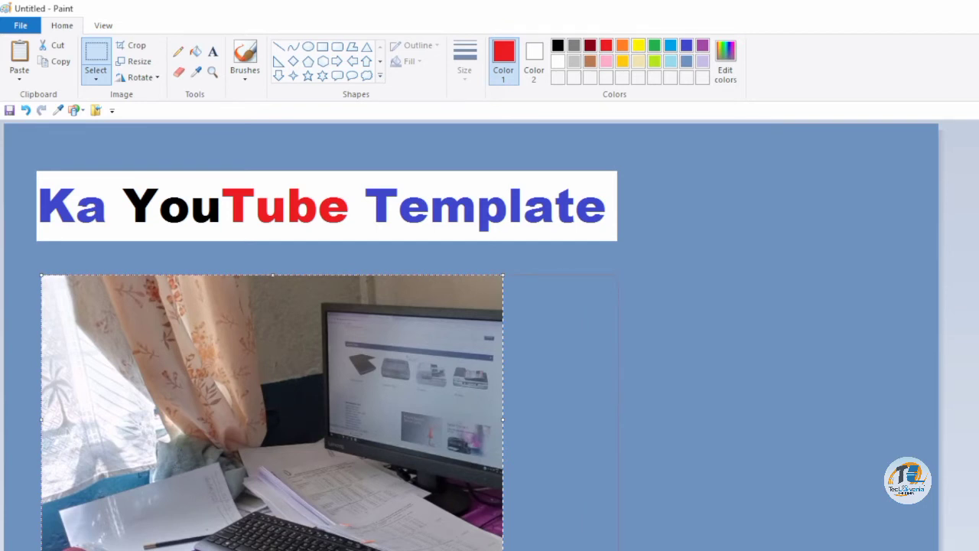
pyautogui.moveTo(618, 550); pyautogui.dragTo(619, 550)
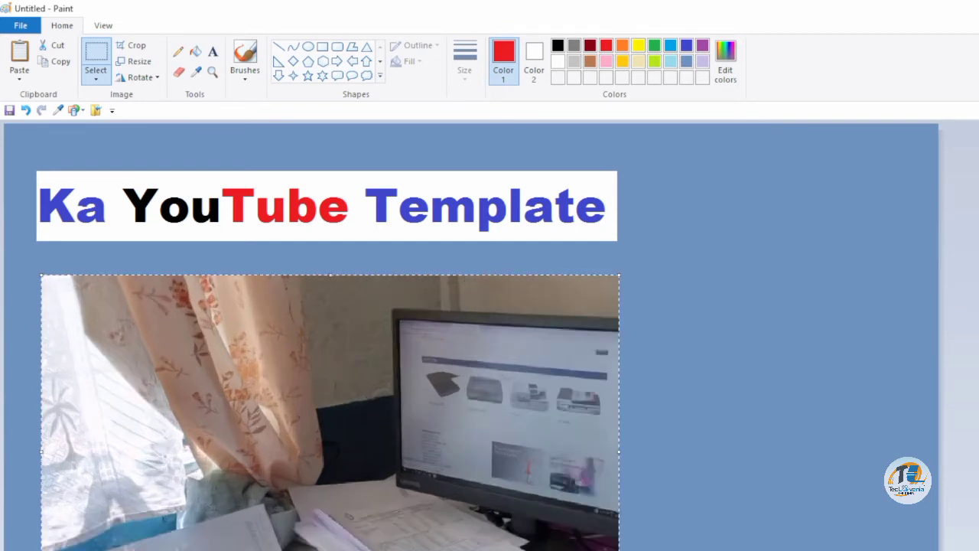
pyautogui.click(657, 315)
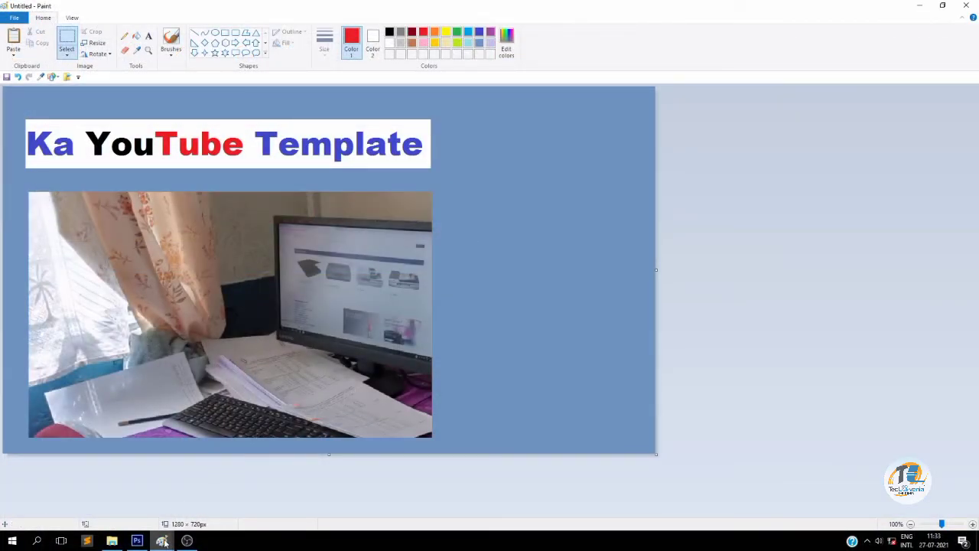
# - Switch to the Screenshot (4) Paint window and copy a roughly circular free-form selection from the green school list panel
pyautogui.moveTo(163, 541)
pyautogui.click(106, 497)
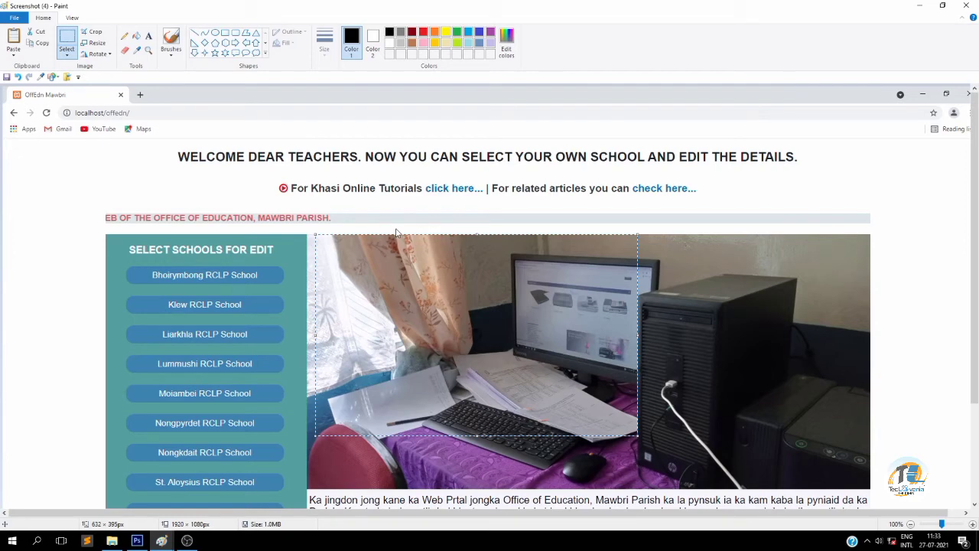
pyautogui.click(375, 172)
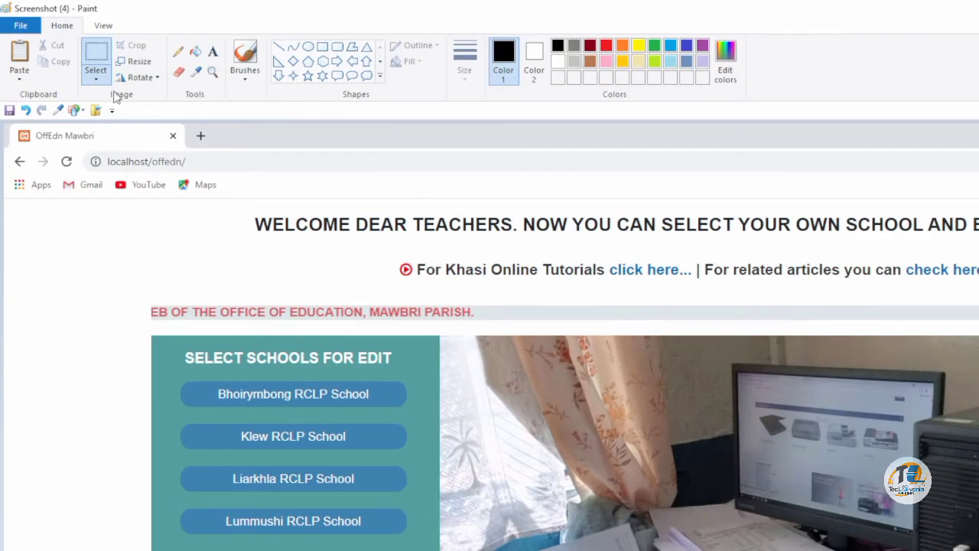
pyautogui.click(97, 79)
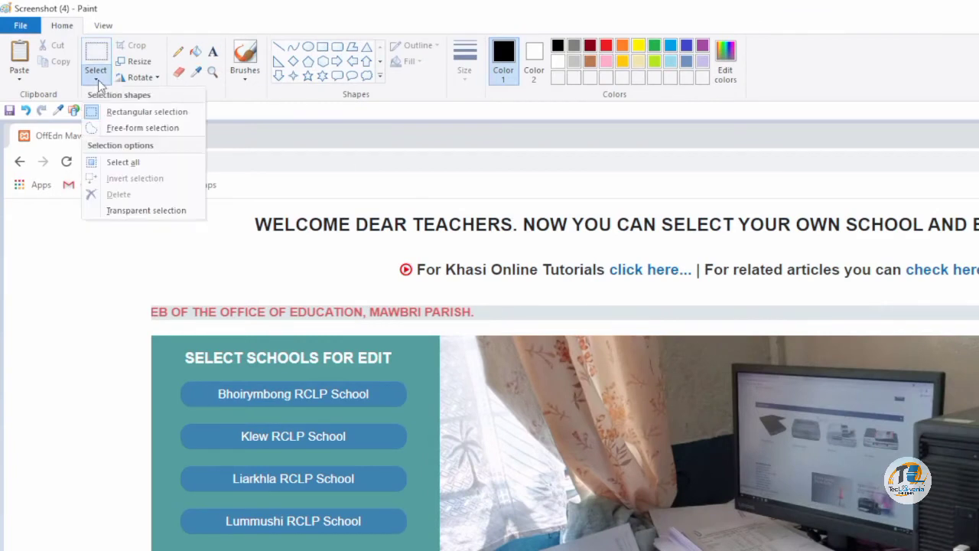
pyautogui.click(118, 129)
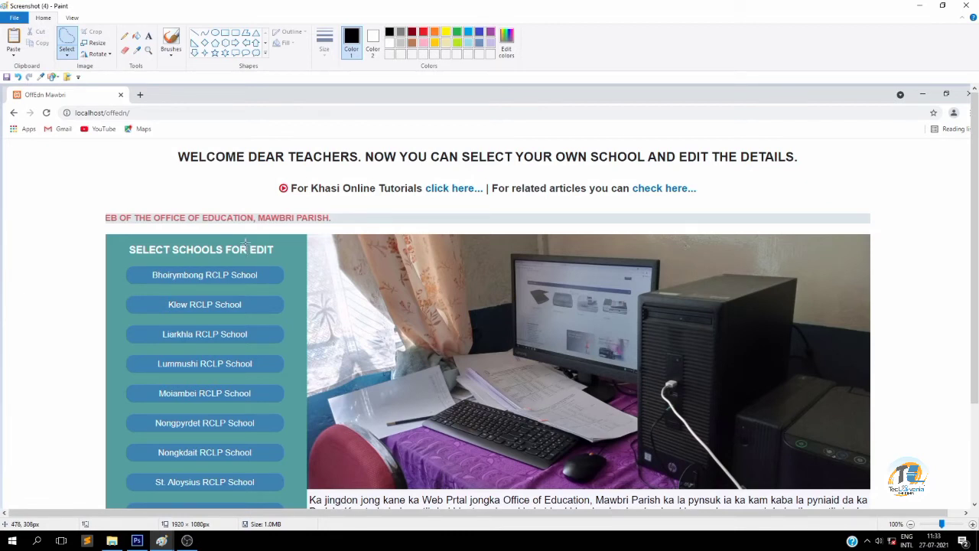
pyautogui.moveTo(245, 242)
pyautogui.mouseDown()
pyautogui.moveTo(181, 250)
pyautogui.moveTo(149, 296)
pyautogui.moveTo(156, 351)
pyautogui.moveTo(213, 395)
pyautogui.moveTo(277, 373)
pyautogui.moveTo(295, 323)
pyautogui.moveTo(281, 262)
pyautogui.moveTo(249, 237)
pyautogui.moveTo(211, 243)
pyautogui.mouseUp()
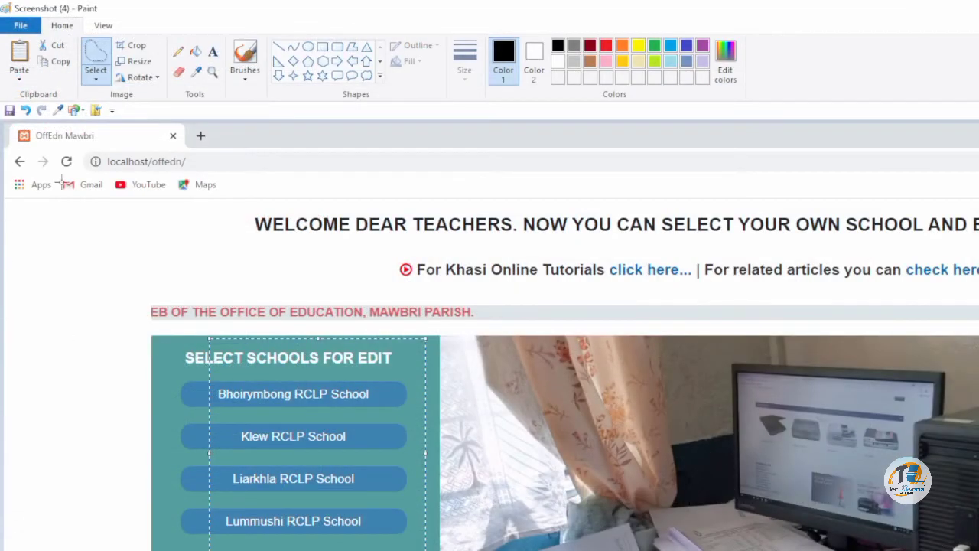
pyautogui.click(64, 66)
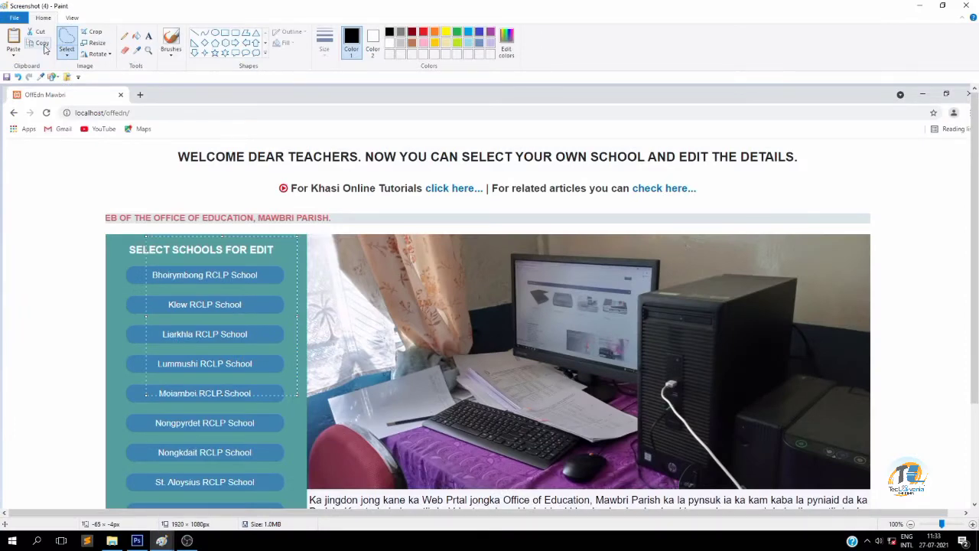
# - Paste the round school list cutout into the Untitled image and move it to the empty area beside the title
pyautogui.click(164, 533)
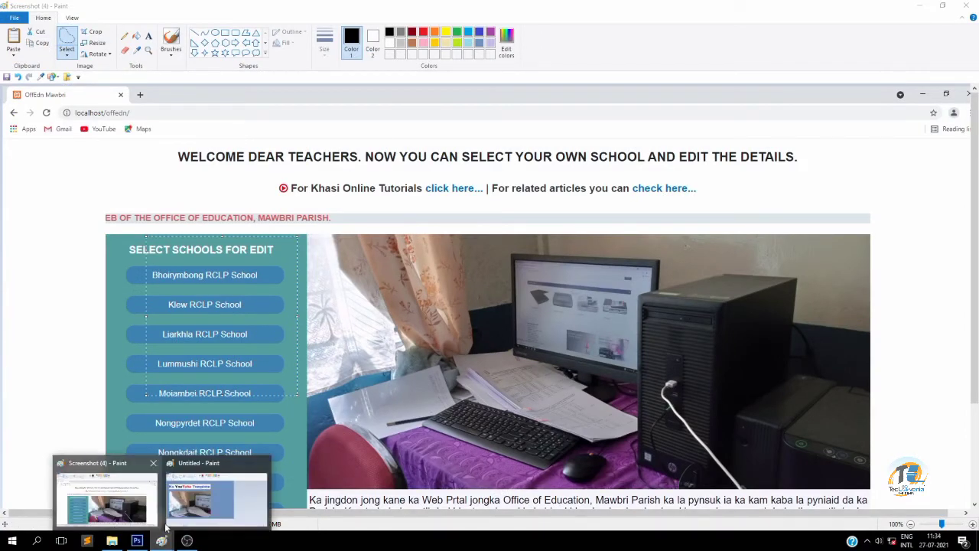
pyautogui.click(203, 516)
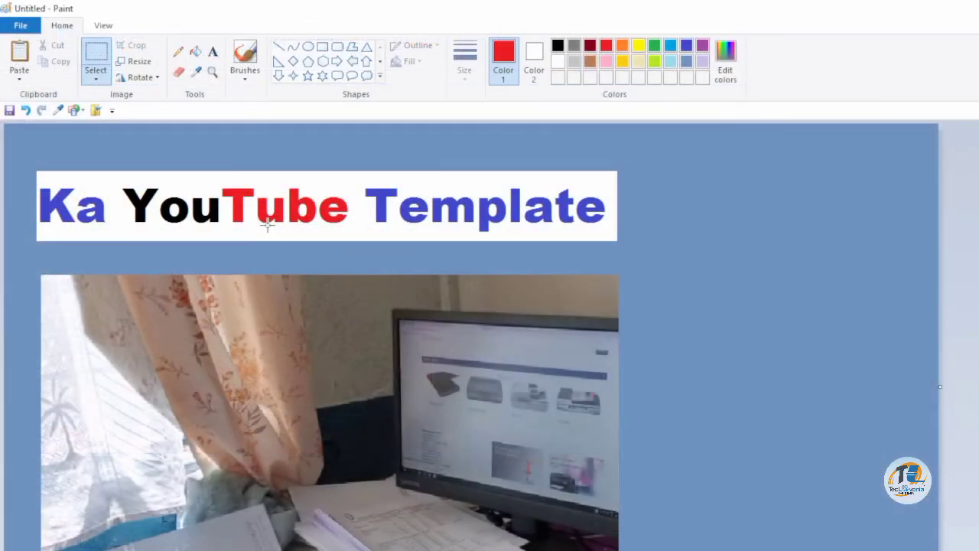
pyautogui.click(19, 73)
pyautogui.click(35, 96)
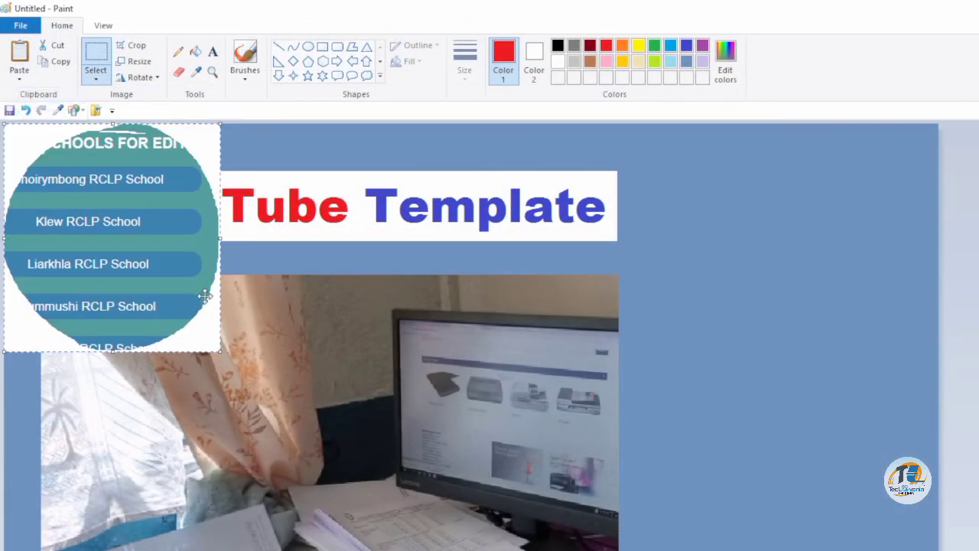
pyautogui.moveTo(171, 225); pyautogui.dragTo(827, 249)
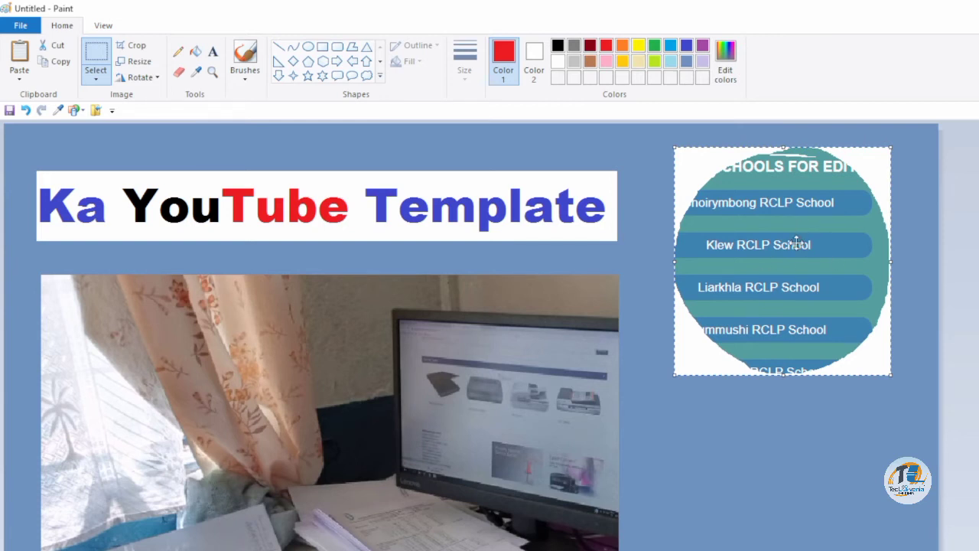
# - Fill the white areas around the round cutout with the blue-gray background colour
pyautogui.click(196, 52)
pyautogui.click(686, 61)
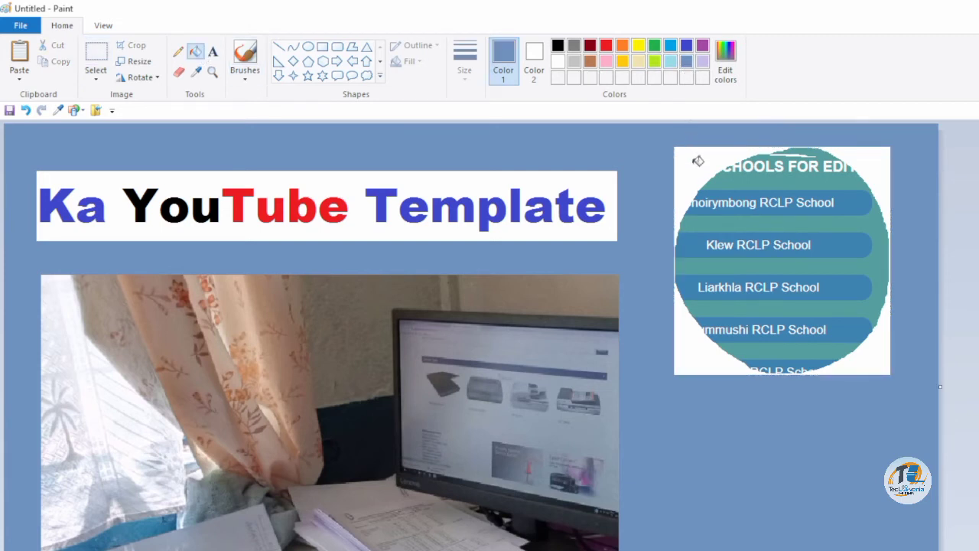
pyautogui.click(697, 161)
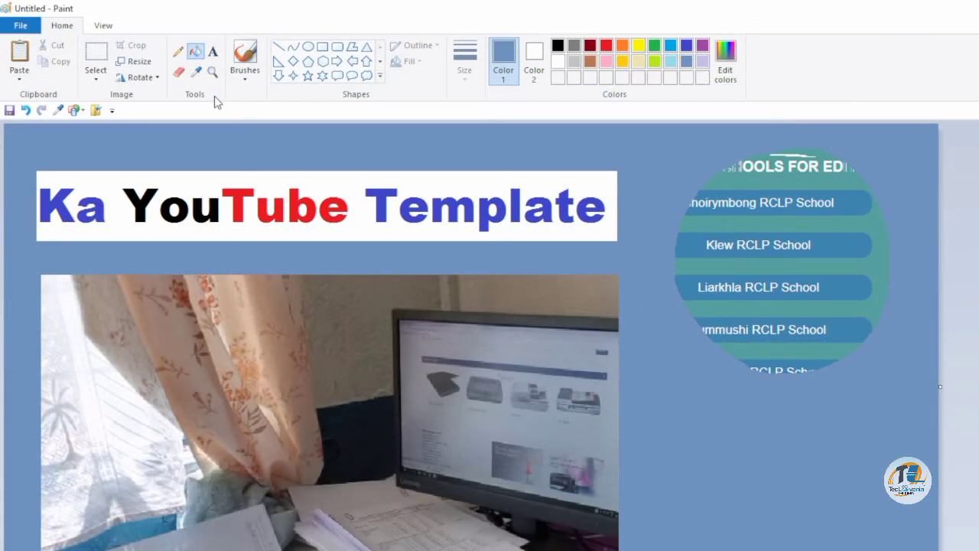
# - Add a text box reading "SUBSCRIBE" below the round cutout and select all its text
pyautogui.click(214, 55)
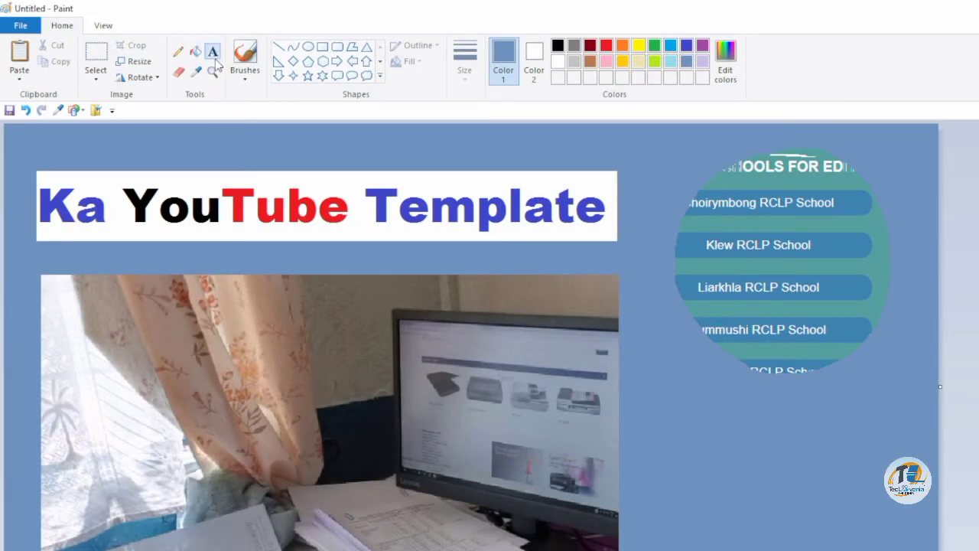
pyautogui.click(654, 447)
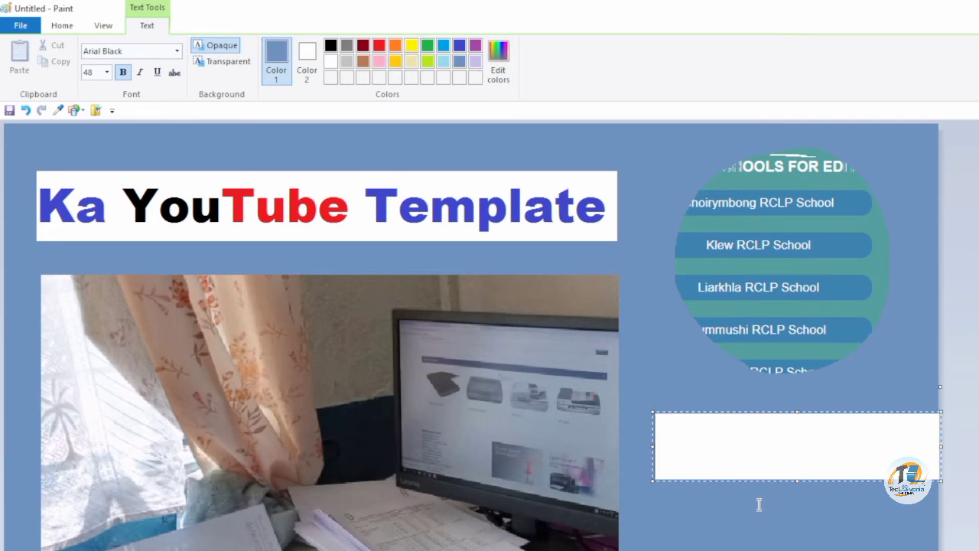
pyautogui.write('SU')
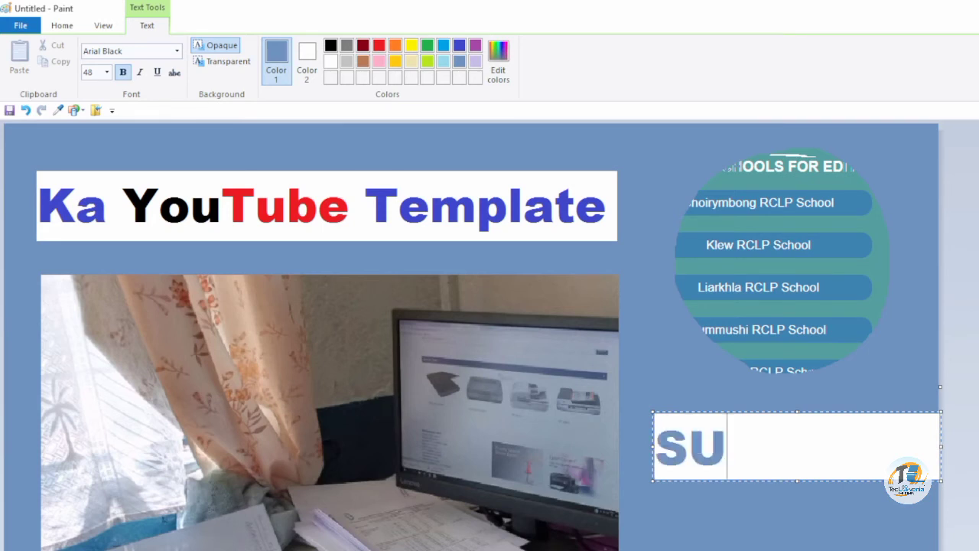
pyautogui.write('BSCRIBE')
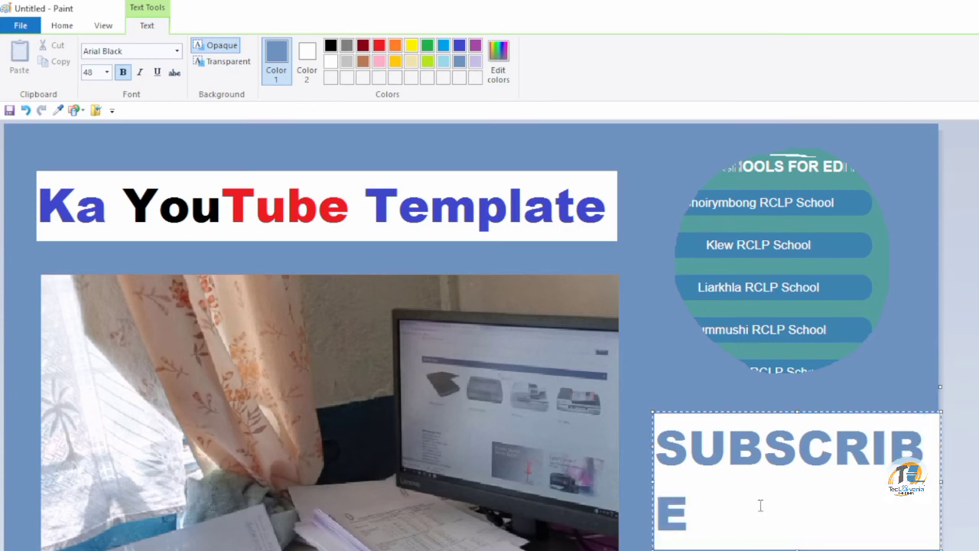
pyautogui.hotkey('ctrl', 'a')
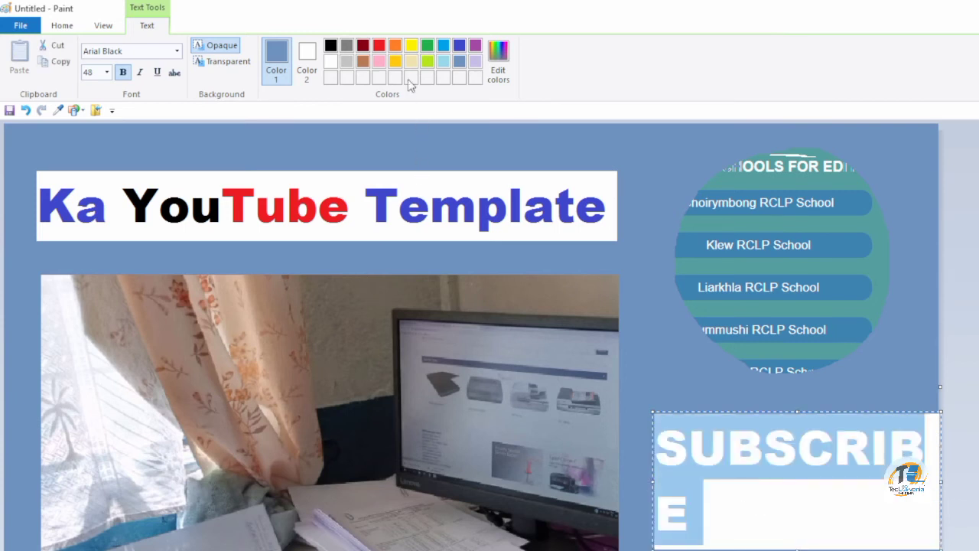
# - Try the SUBSCRIBE text in red and white, and in font sizes 22, 36 and 48
pyautogui.click(380, 47)
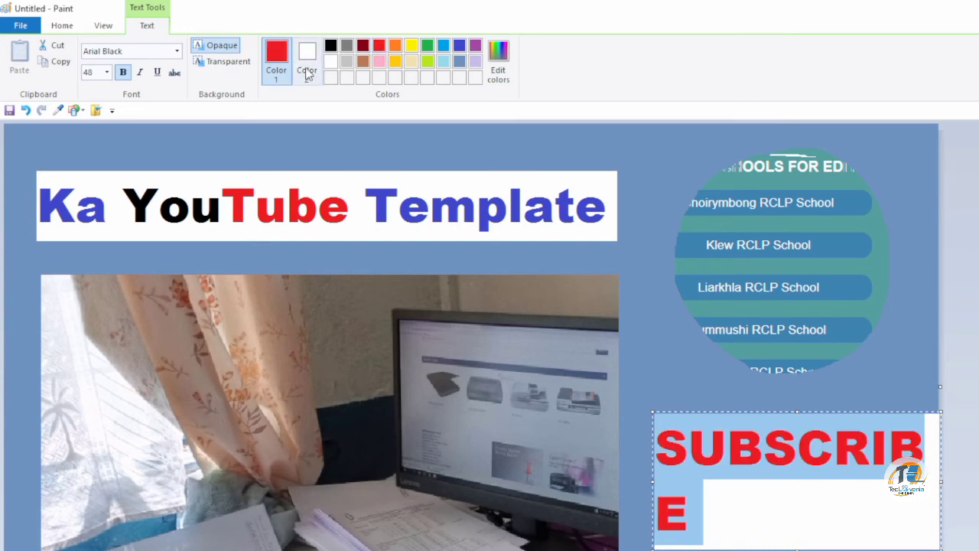
pyautogui.click(330, 63)
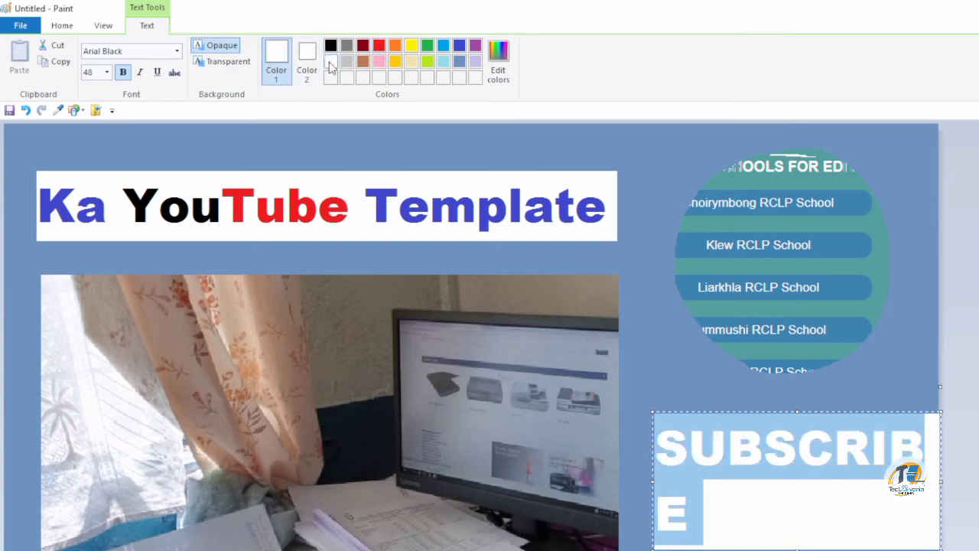
pyautogui.click(107, 73)
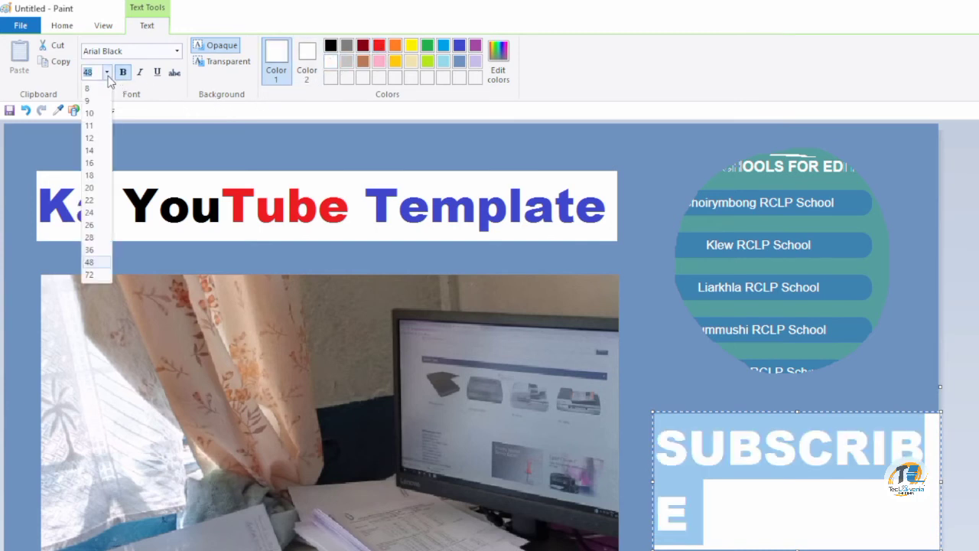
pyautogui.click(88, 201)
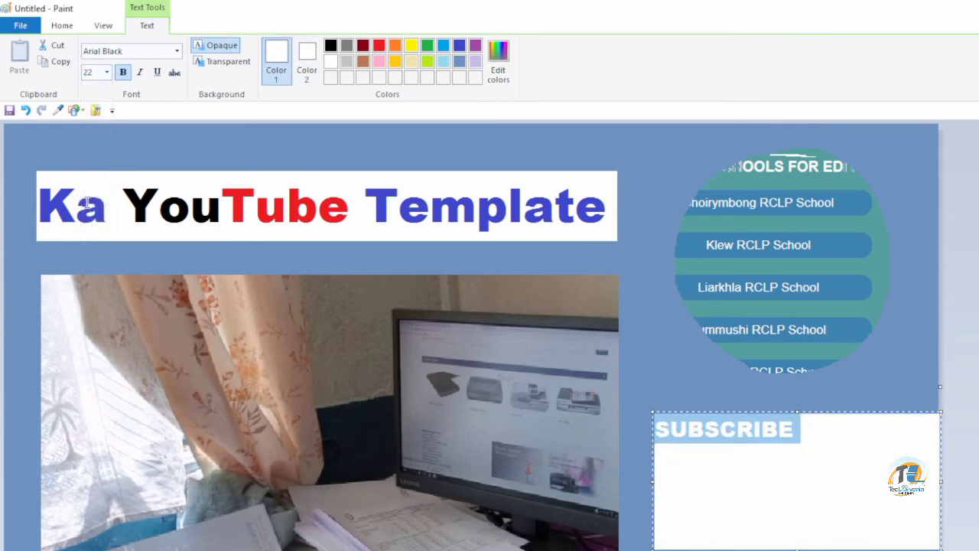
pyautogui.click(107, 73)
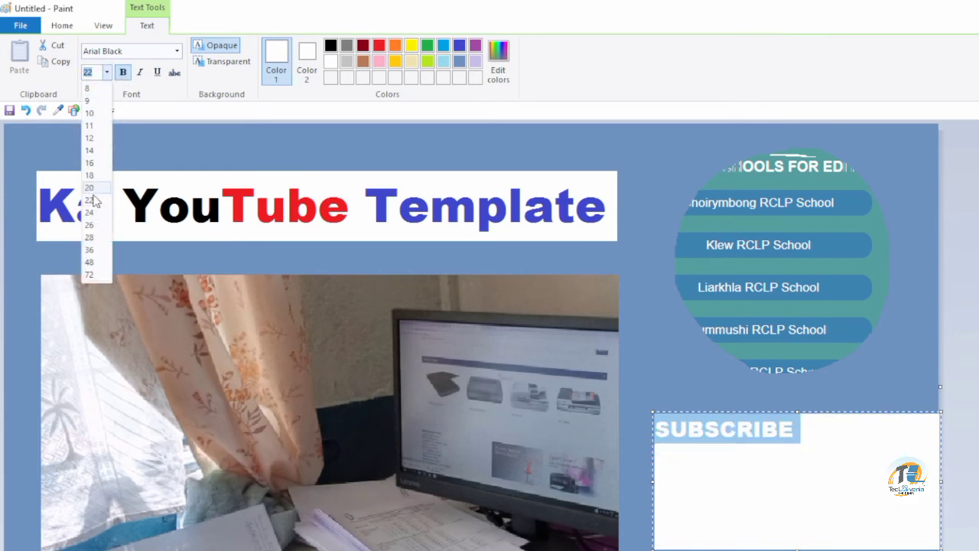
pyautogui.click(90, 250)
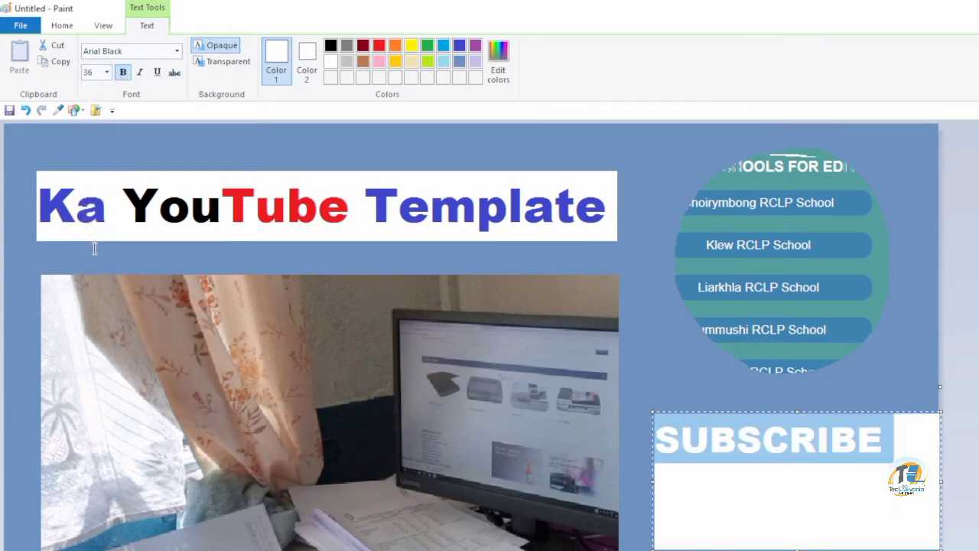
pyautogui.click(107, 72)
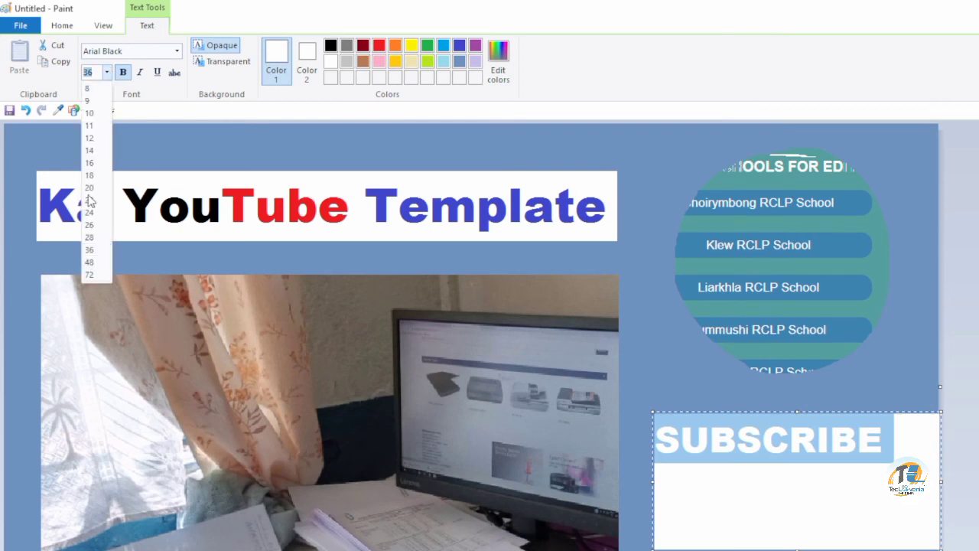
pyautogui.click(89, 262)
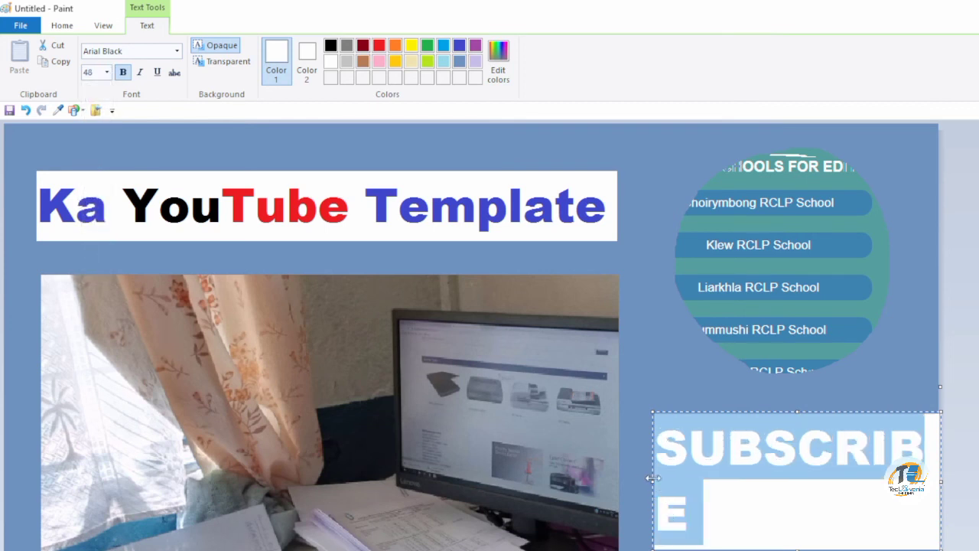
# - Set the SUBSCRIBE text to size 36 and resize its text box to fit closely around the word
pyautogui.moveTo(652, 480); pyautogui.dragTo(624, 480)
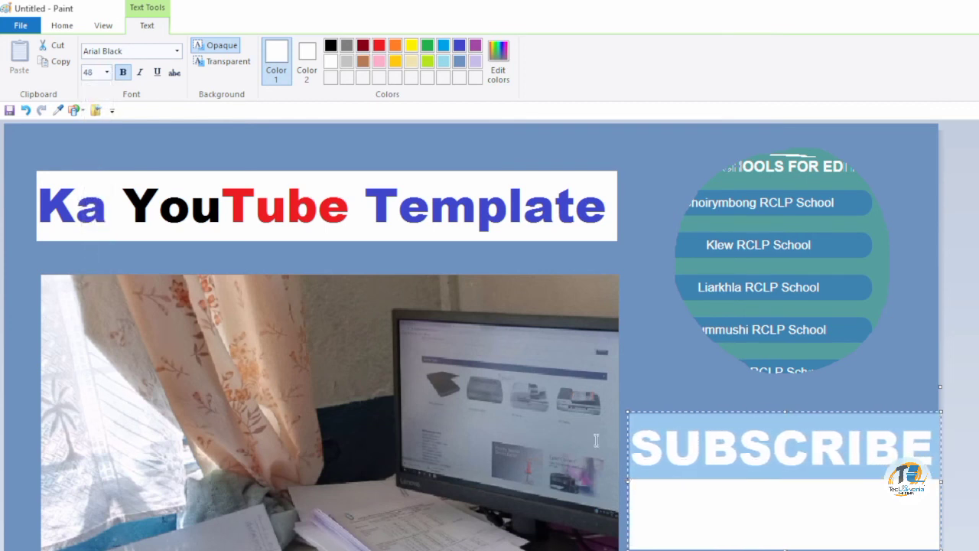
pyautogui.click(108, 72)
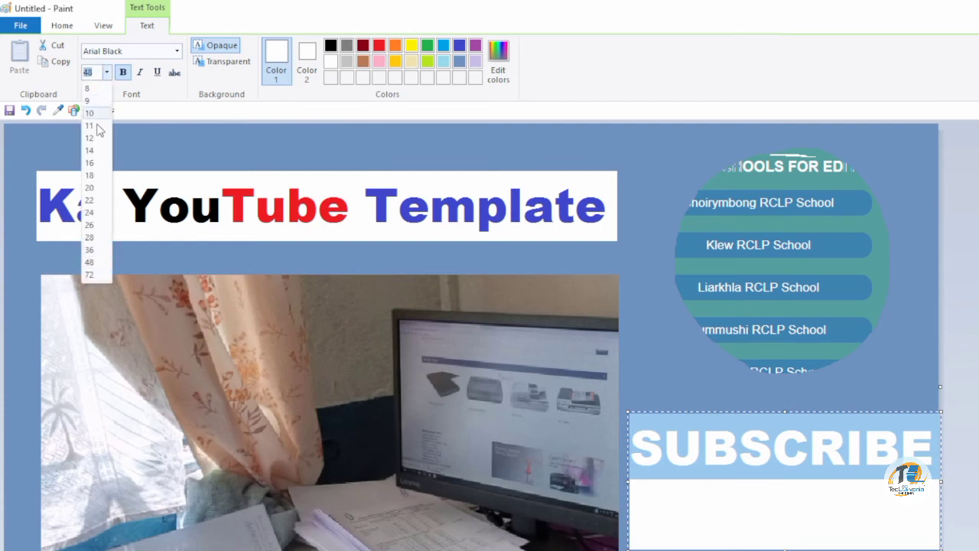
pyautogui.click(98, 250)
pyautogui.moveTo(939, 547); pyautogui.dragTo(872, 463)
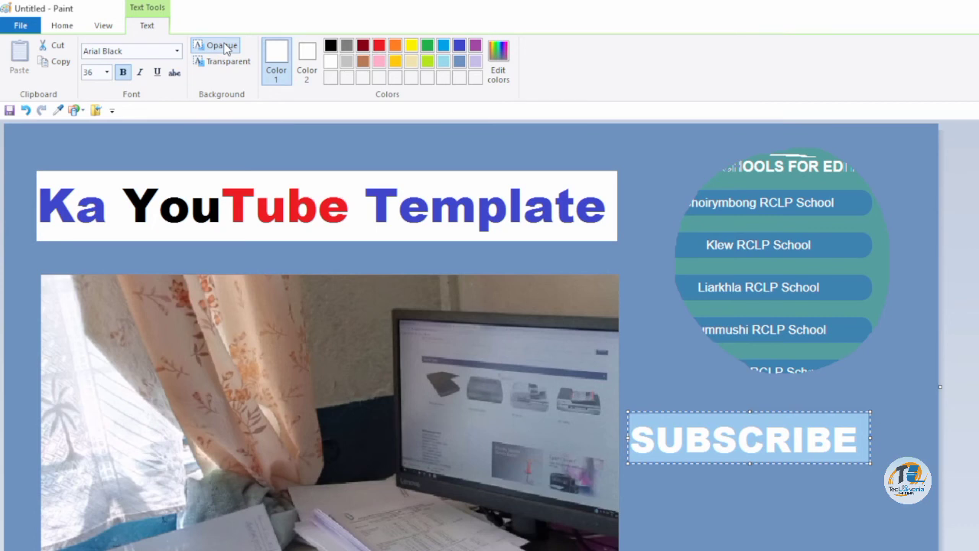
# - Colour the SUBSCRIBE text red and move its box so it sits centred under the round cutout, then commit it
pyautogui.click(379, 46)
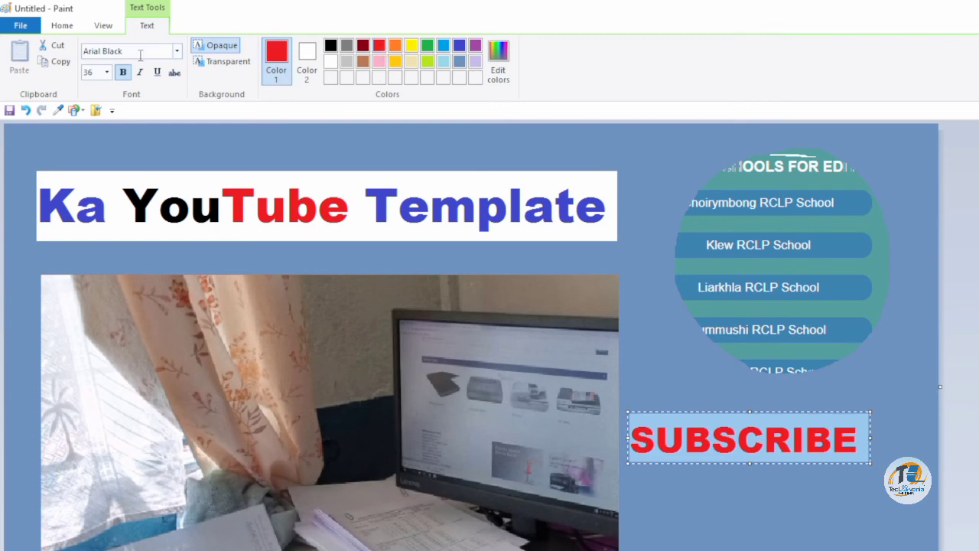
pyautogui.click(177, 54)
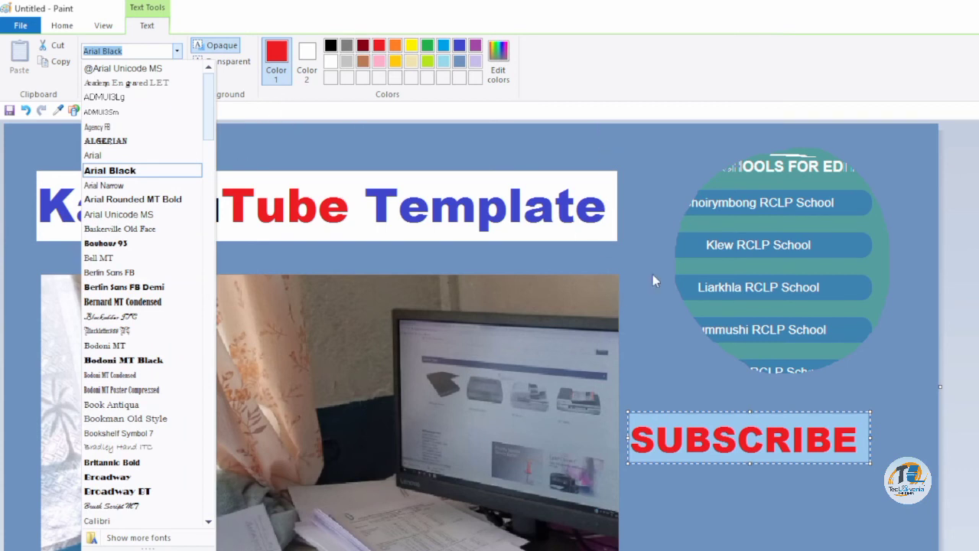
pyautogui.click(739, 419)
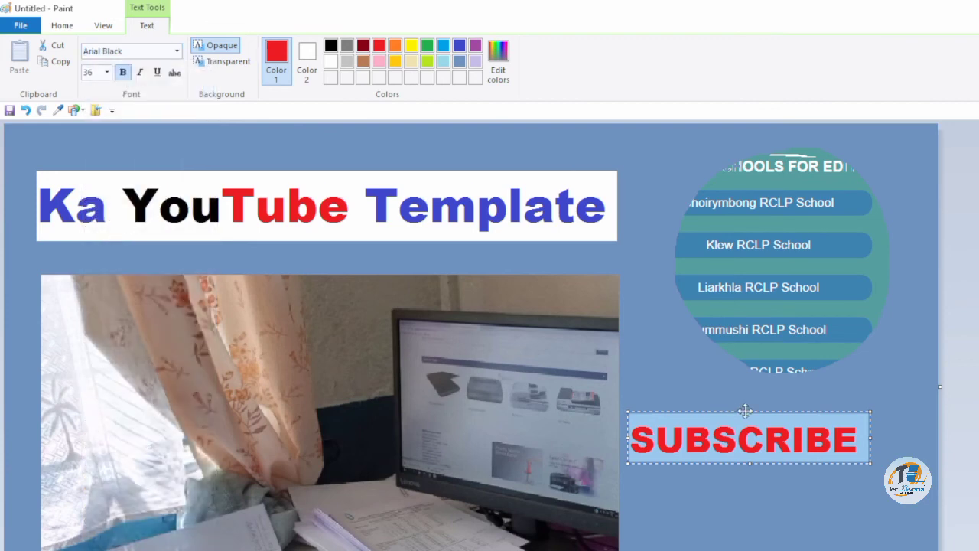
pyautogui.moveTo(738, 412); pyautogui.dragTo(772, 438)
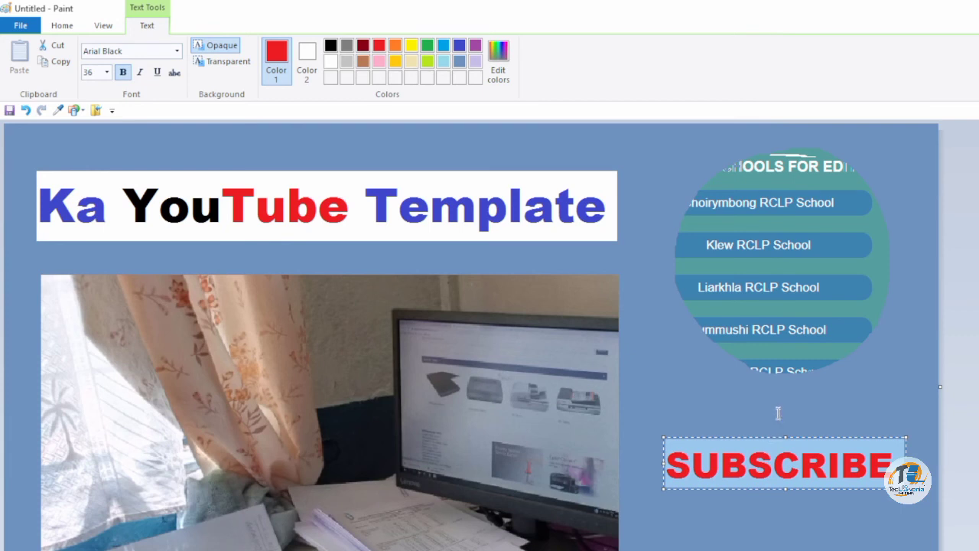
pyautogui.click(778, 413)
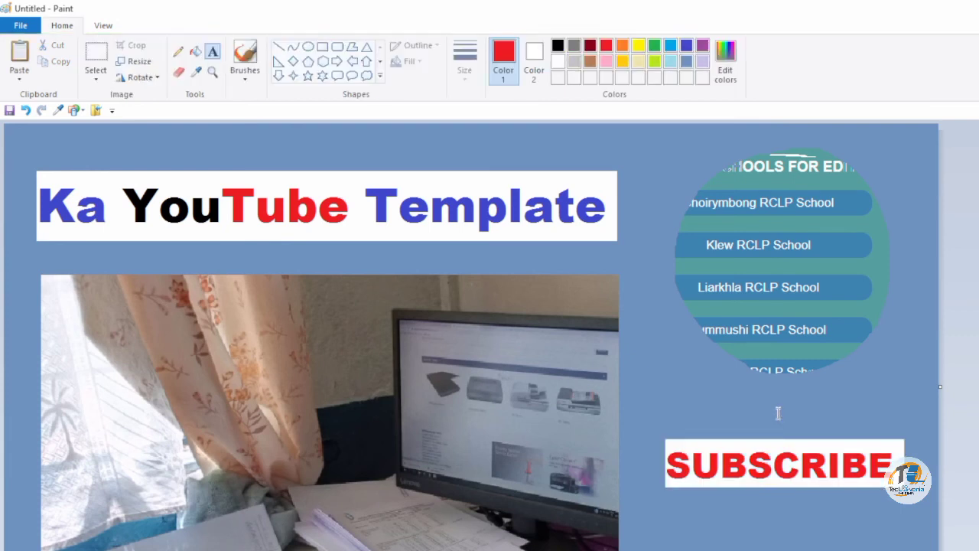